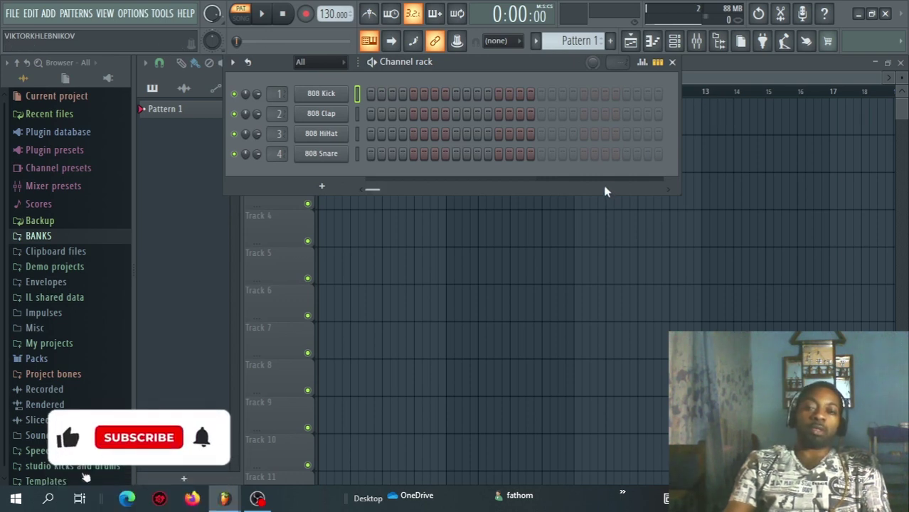
# Bring the empty Playlist arrangement, holding only Pattern 1, to the front.
pyautogui.click(630, 40)
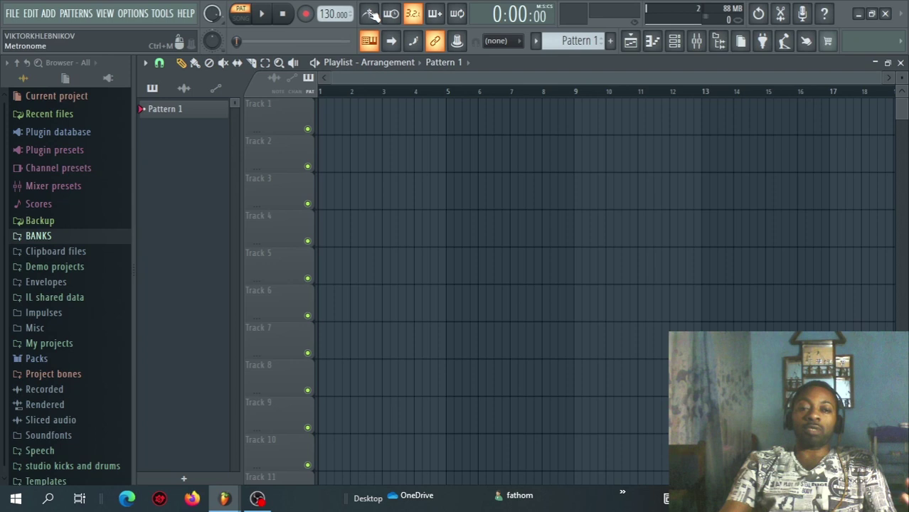
# Enable the metronome and bring the tempo down from 130 to 87 BPM during playback.
pyautogui.click(371, 14)
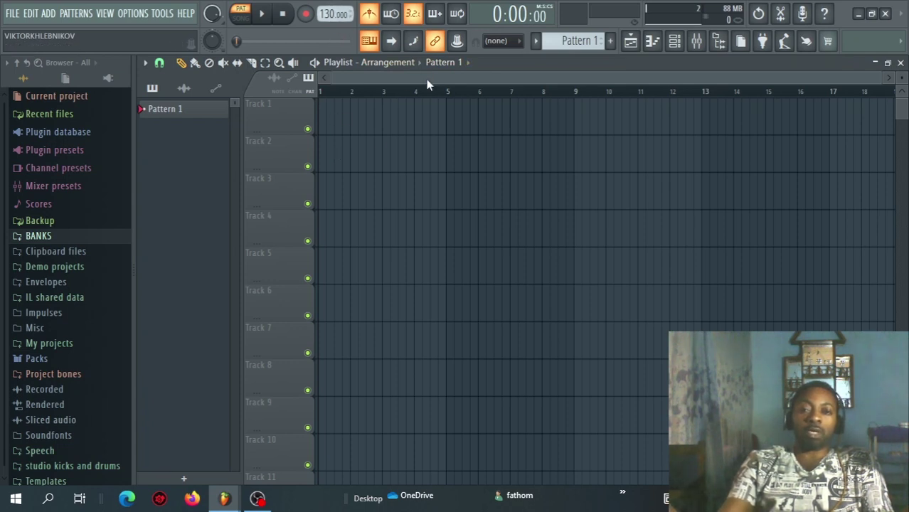
pyautogui.press('space')
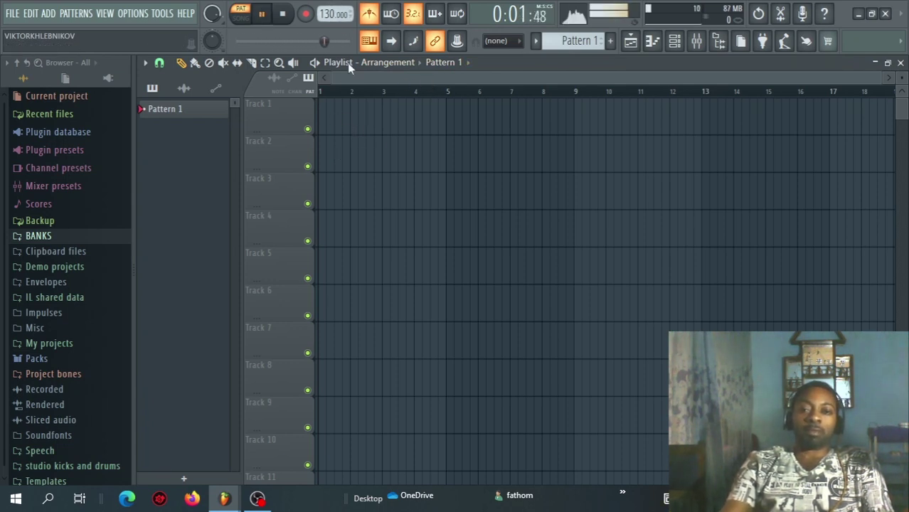
pyautogui.moveTo(331, 14)
pyautogui.mouseDown()
pyautogui.moveTo(331, 50)
pyautogui.moveTo(327, 14)
pyautogui.mouseUp()
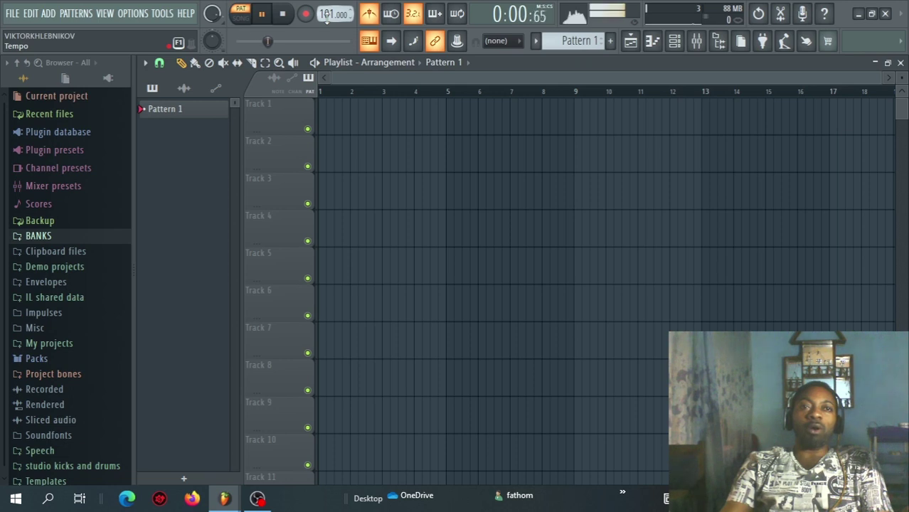
pyautogui.moveTo(327, 14); pyautogui.dragTo(326, 21)
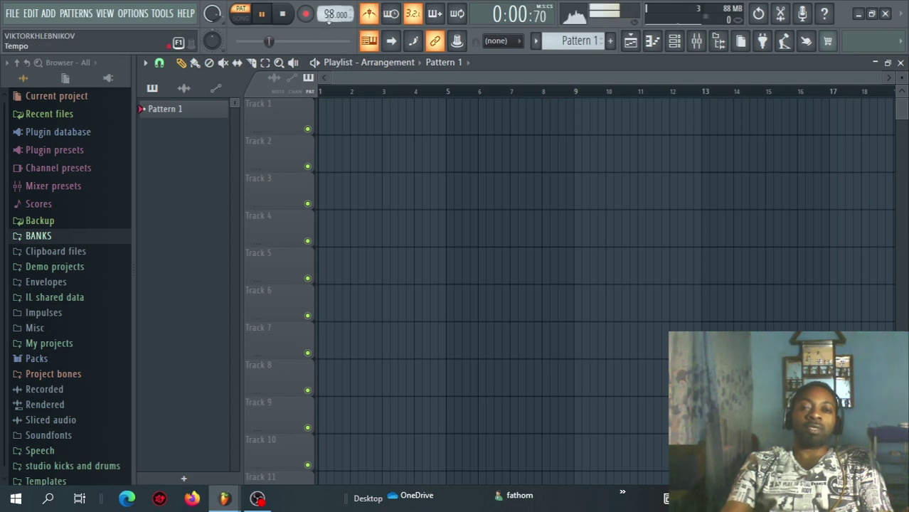
pyautogui.scroll(-1, 336, 14)
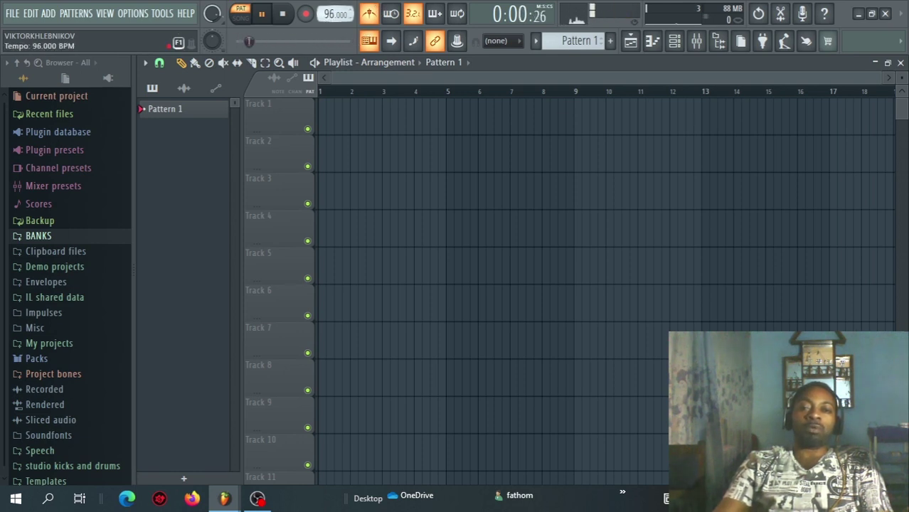
pyautogui.scroll(-1, 336, 15)
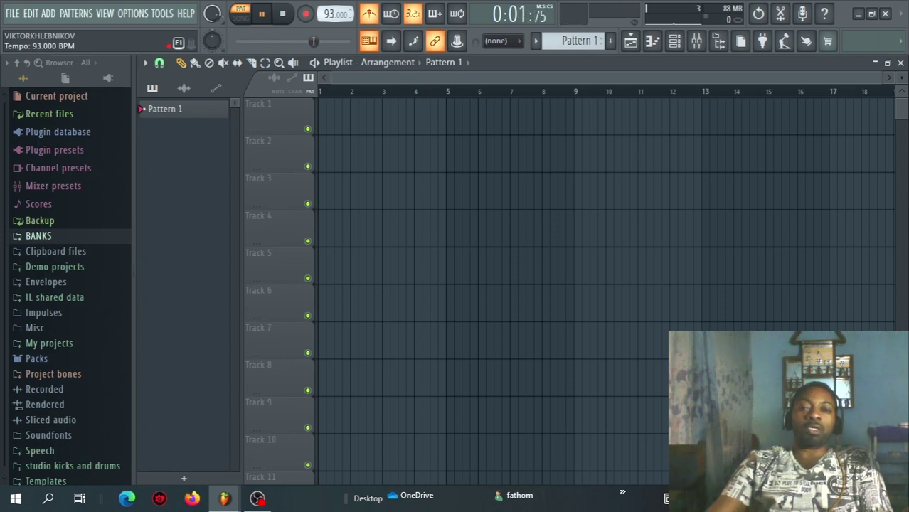
pyautogui.scroll(-4, 335, 14)
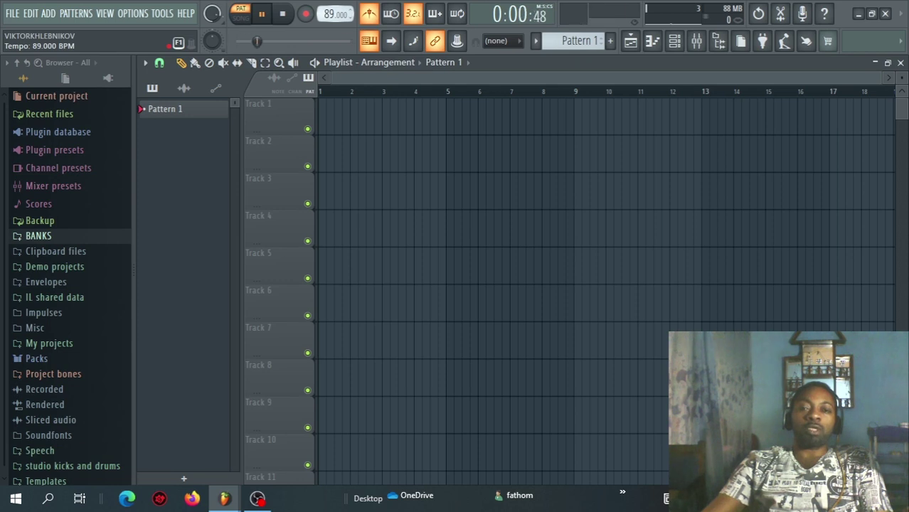
pyautogui.scroll(-1, 335, 14)
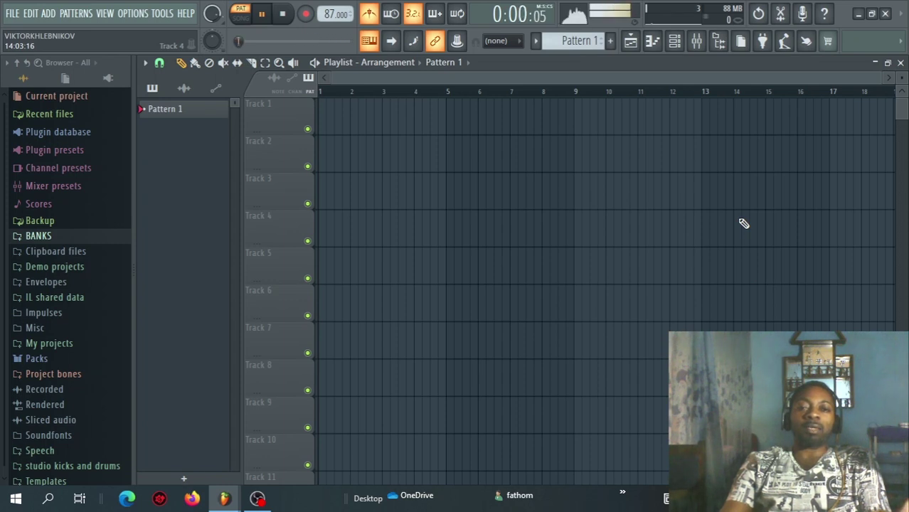
# Stop playback, route audio input In 1 to mixer Insert 1 and pull its fader down.
pyautogui.press('space')
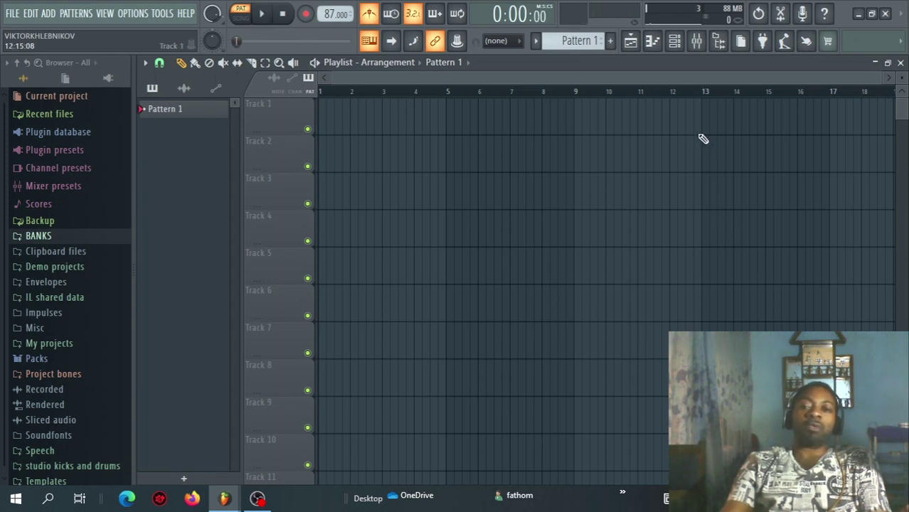
pyautogui.click(706, 43)
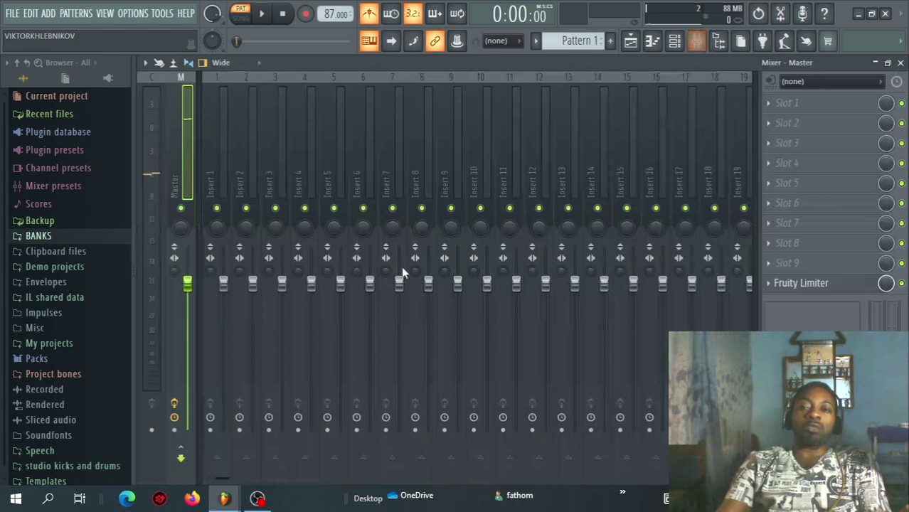
pyautogui.click(229, 147)
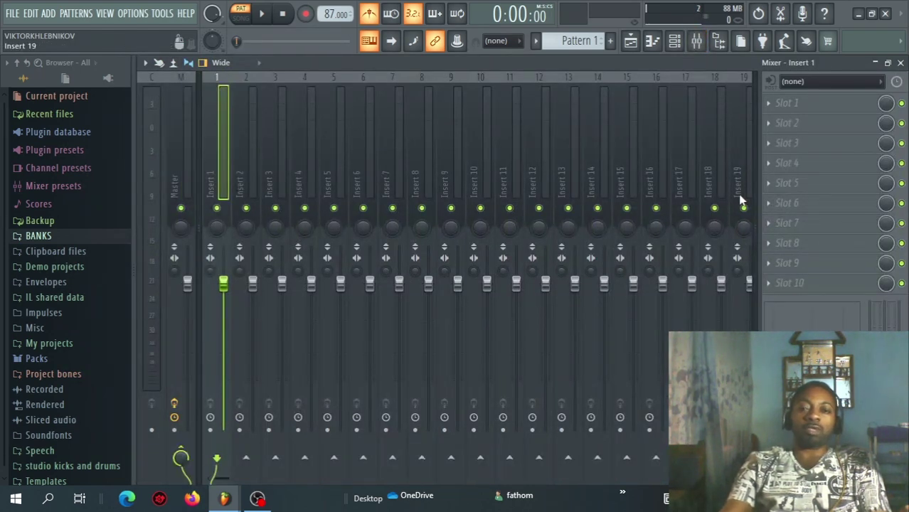
pyautogui.click(132, 12)
pyautogui.click(152, 56)
pyautogui.press('Escape')
pyautogui.click(832, 81)
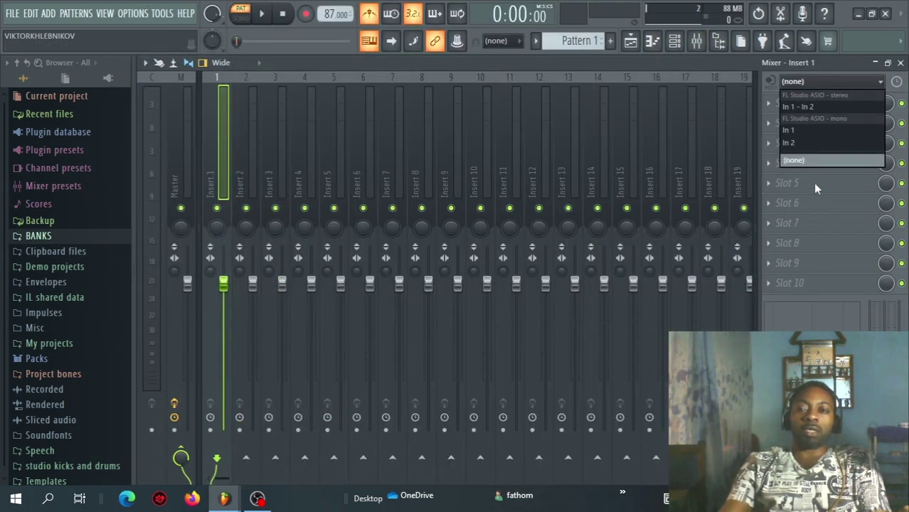
pyautogui.press('Escape')
pyautogui.moveTo(224, 283); pyautogui.dragTo(224, 359)
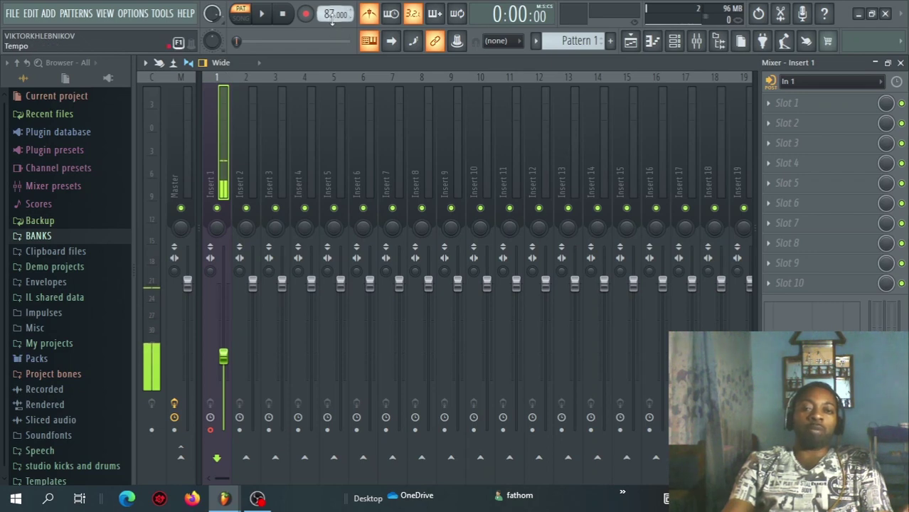
# Record the vocal into the playlist as an audio clip on Track 1.
pyautogui.click(630, 40)
pyautogui.press('r')
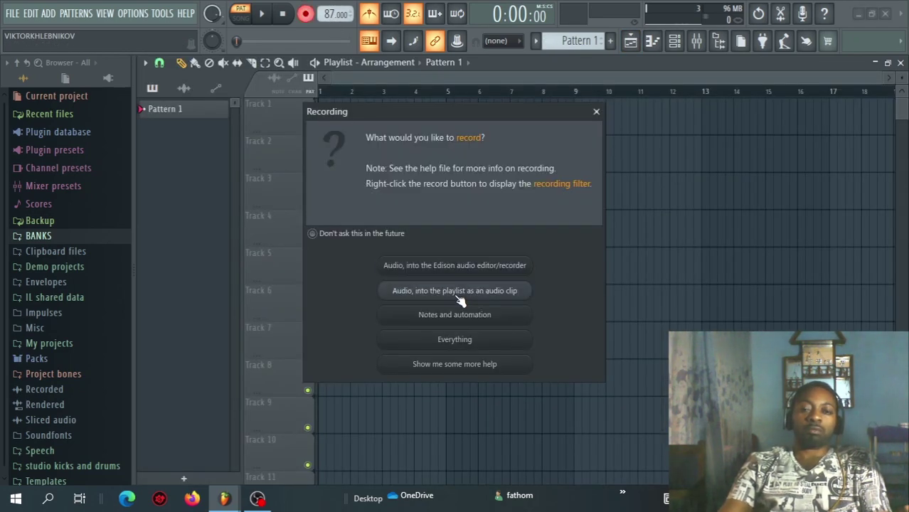
pyautogui.click(462, 290)
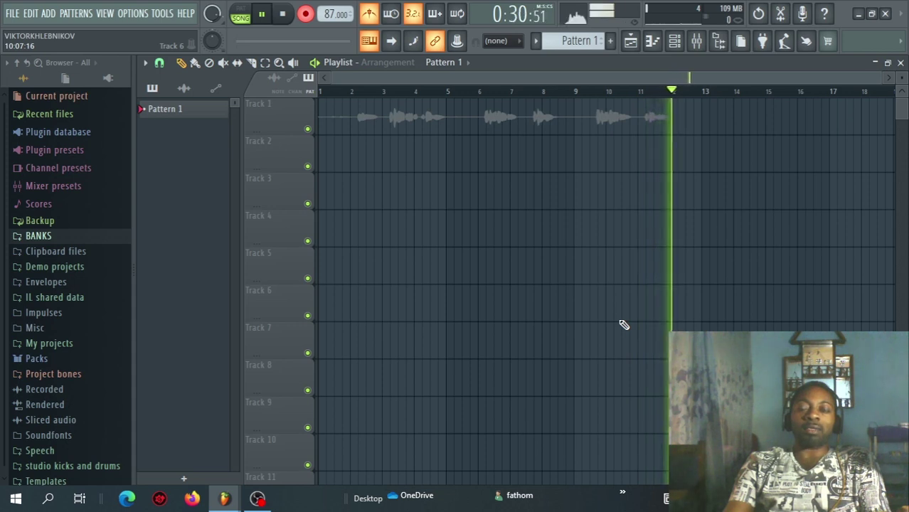
# Stop recording, zoom out to see the roughly 20-bar vocal clip, check the mixer, and return.
pyautogui.press('space')
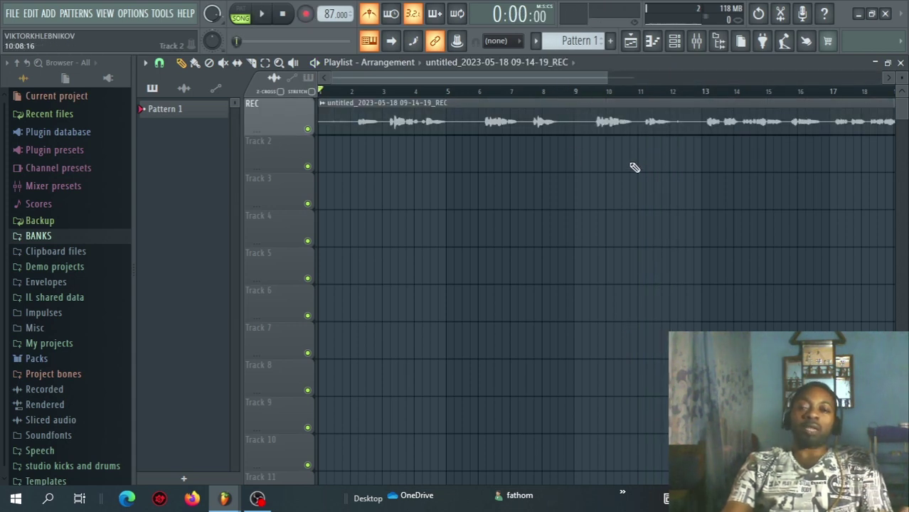
pyautogui.moveTo(609, 74); pyautogui.dragTo(697, 75)
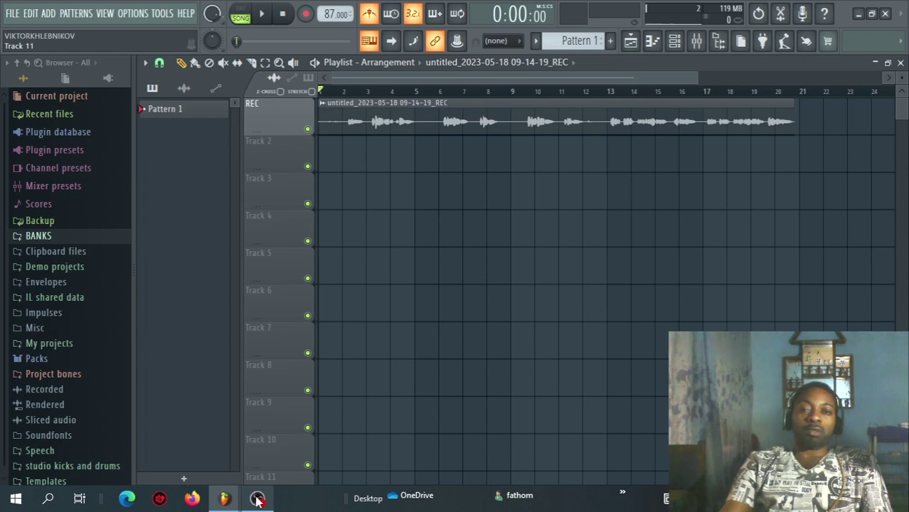
pyautogui.press('F9')
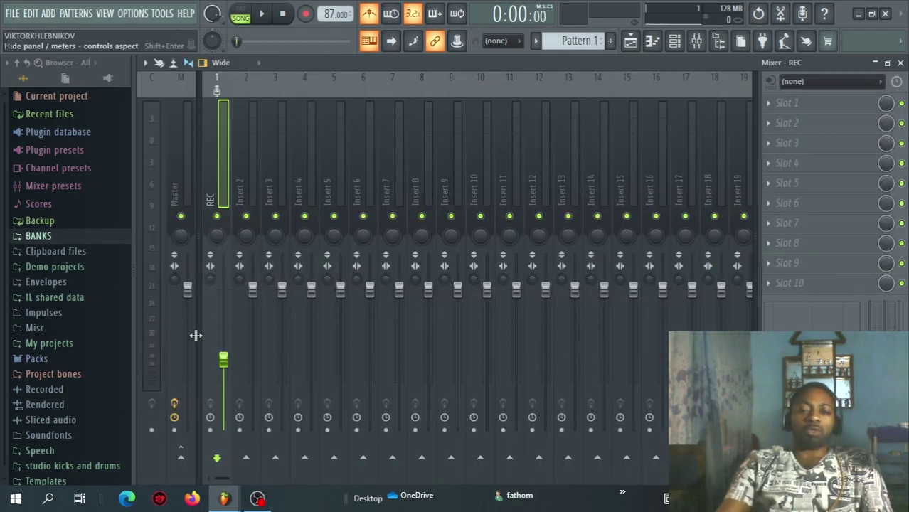
pyautogui.click(635, 42)
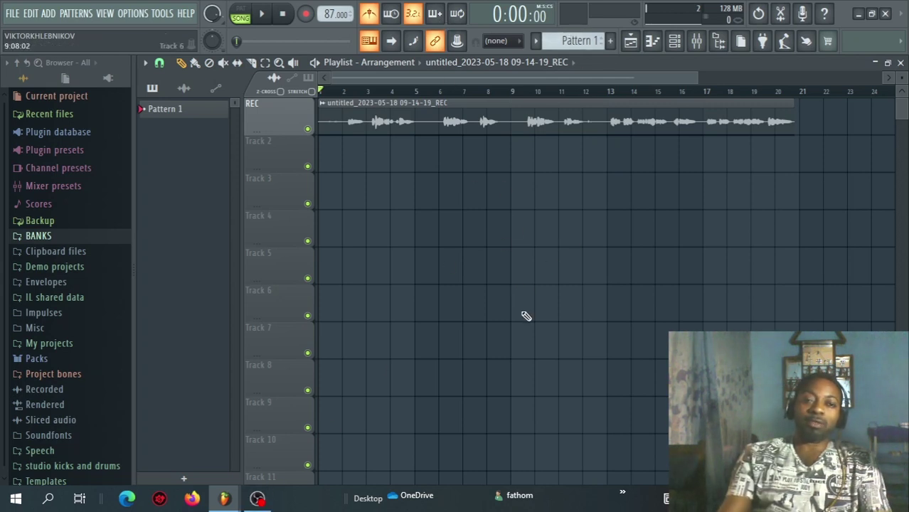
# Expand the BANKS folder and select the snare, Hat Kit and percussion channels.
pyautogui.click(61, 235)
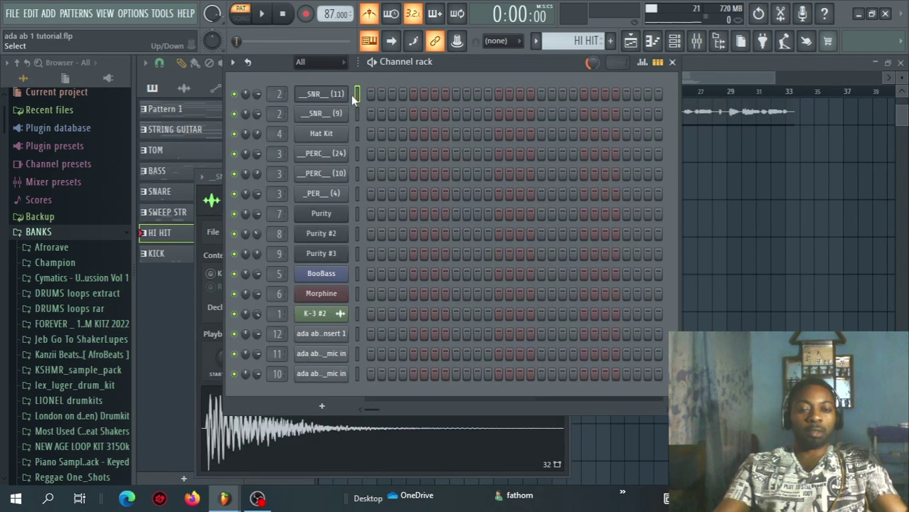
pyautogui.click(356, 114)
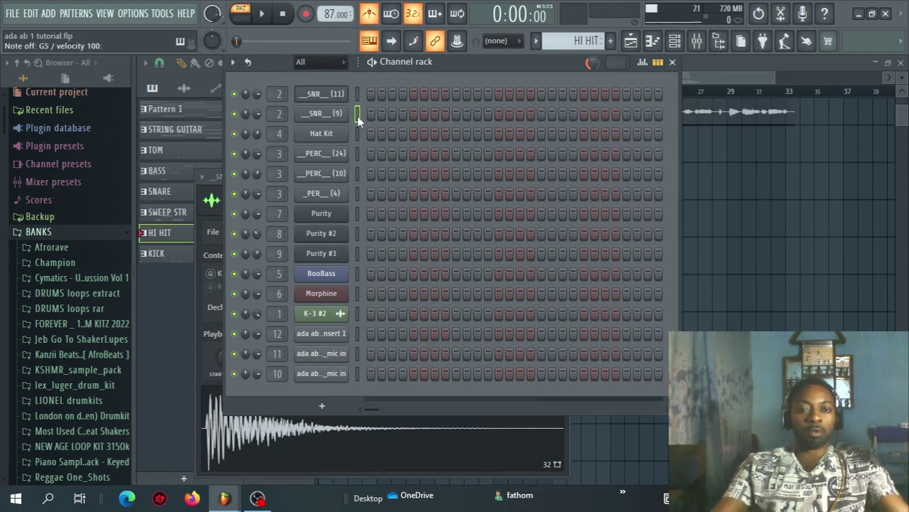
pyautogui.click(356, 133)
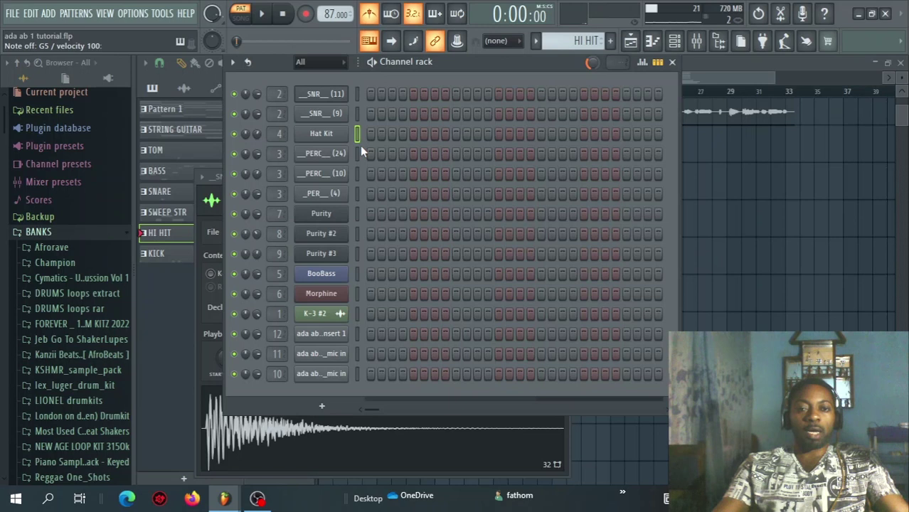
pyautogui.click(357, 173)
pyautogui.click(357, 193)
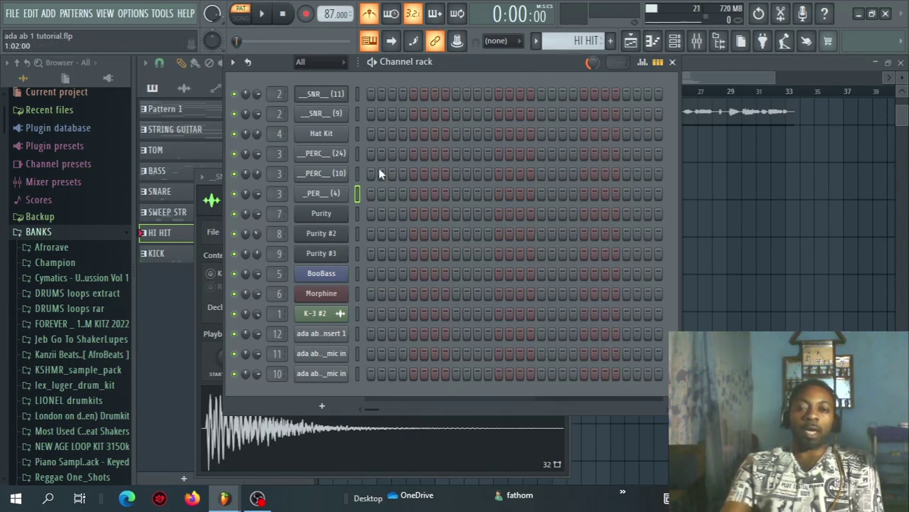
# Play the whole song arrangement to hear the beat, then stop.
pyautogui.press('space')
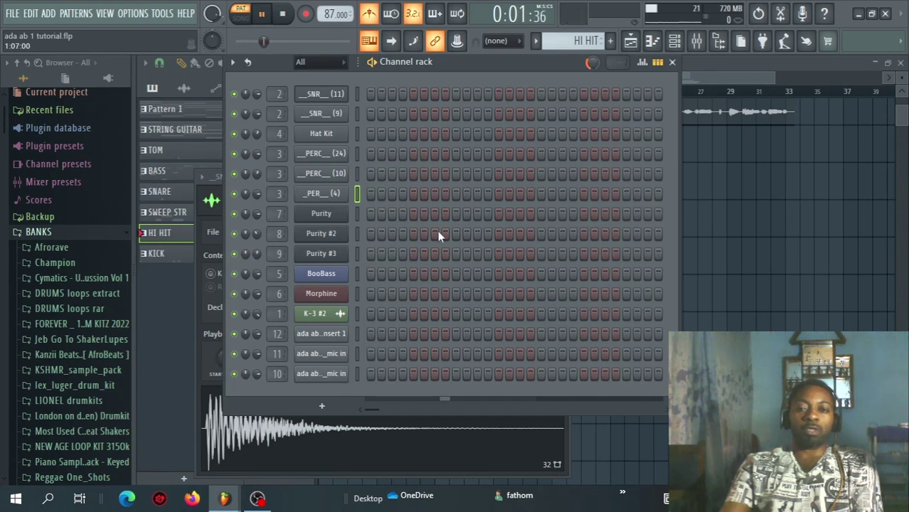
pyautogui.press('l')
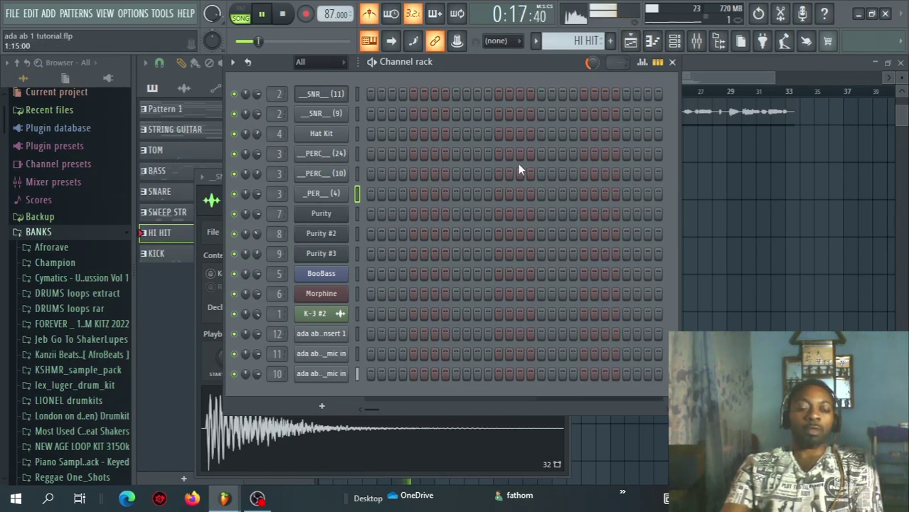
pyautogui.press('space')
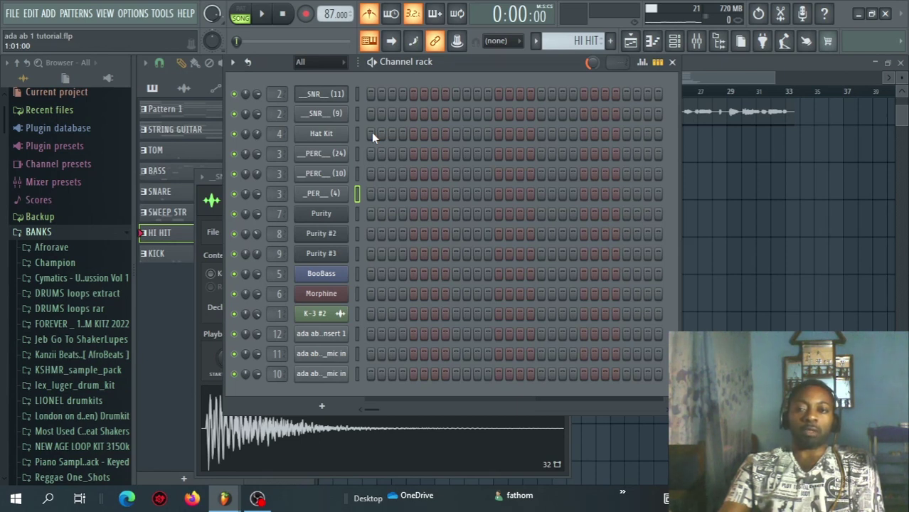
# Fill every step of the Hat Kit row and play the song to hear the hi-hats.
pyautogui.moveTo(371, 133); pyautogui.dragTo(387, 136)
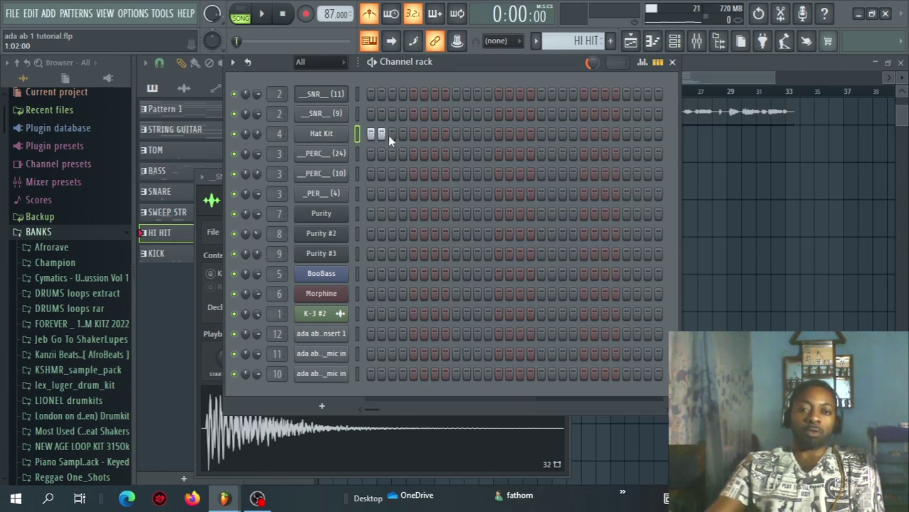
pyautogui.moveTo(481, 152)
pyautogui.mouseDown()
pyautogui.moveTo(490, 142)
pyautogui.moveTo(576, 154)
pyautogui.moveTo(668, 227)
pyautogui.mouseUp()
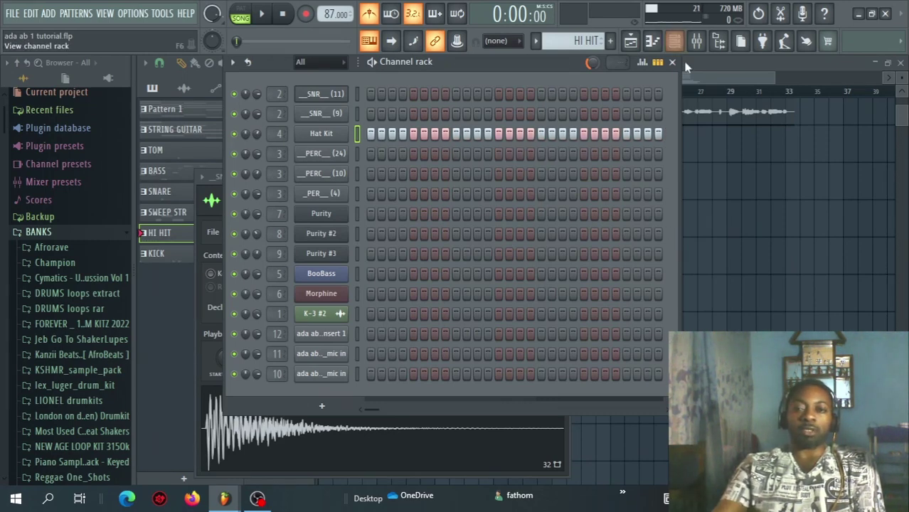
pyautogui.press('F6')
pyautogui.press('space')
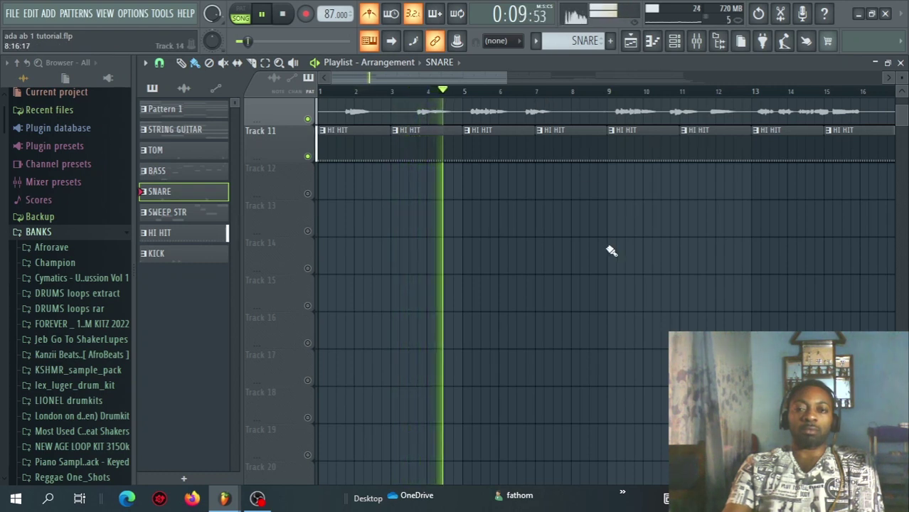
pyautogui.press('space')
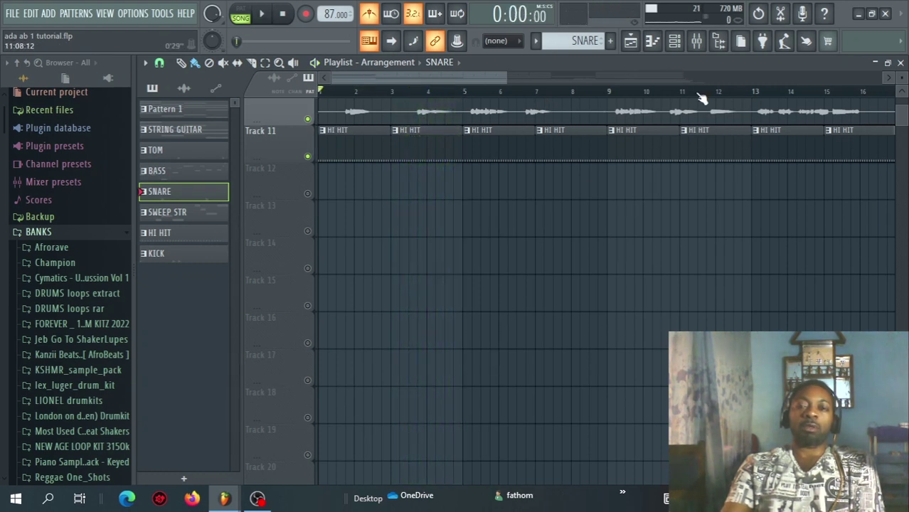
# Paint SNARE pattern clips along Track 12 from bar 1.
pyautogui.click(695, 42)
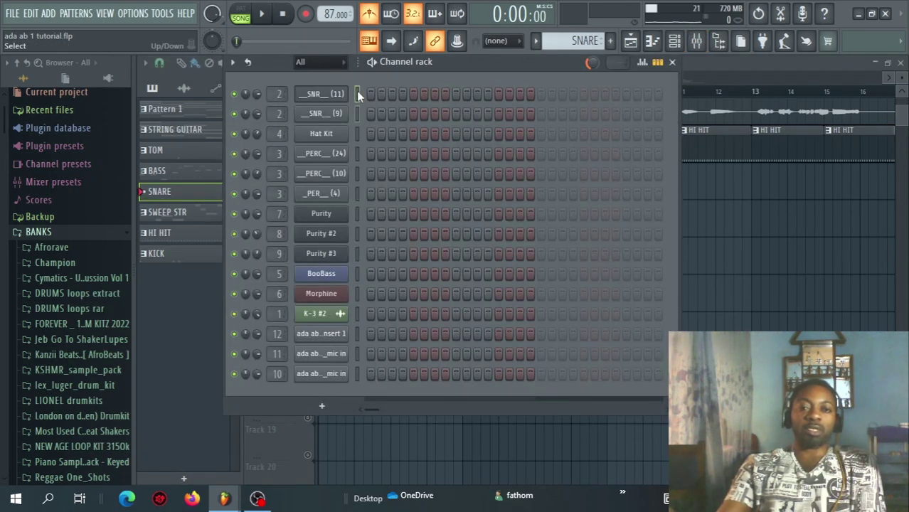
pyautogui.click(358, 94)
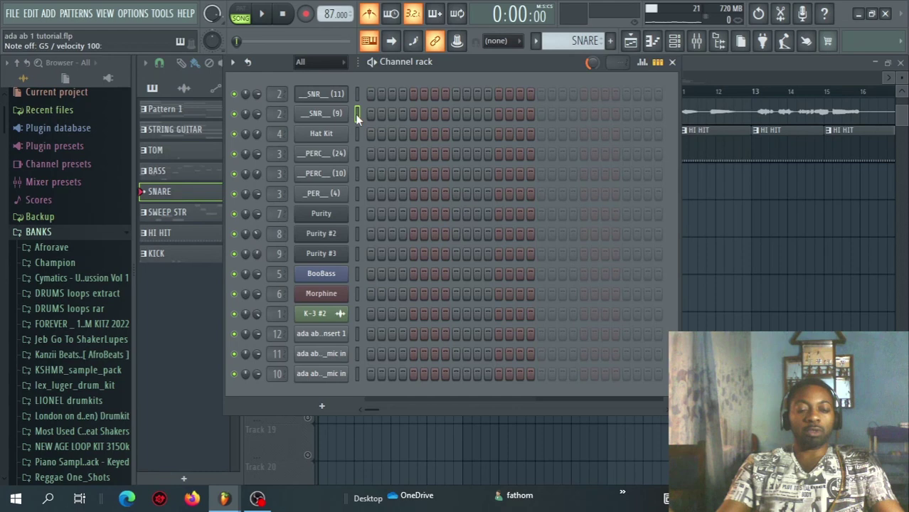
pyautogui.press('F6')
pyautogui.moveTo(334, 179)
pyautogui.mouseDown()
pyautogui.moveTo(369, 191)
pyautogui.moveTo(474, 179)
pyautogui.moveTo(687, 180)
pyautogui.mouseUp()
pyautogui.press('F6')
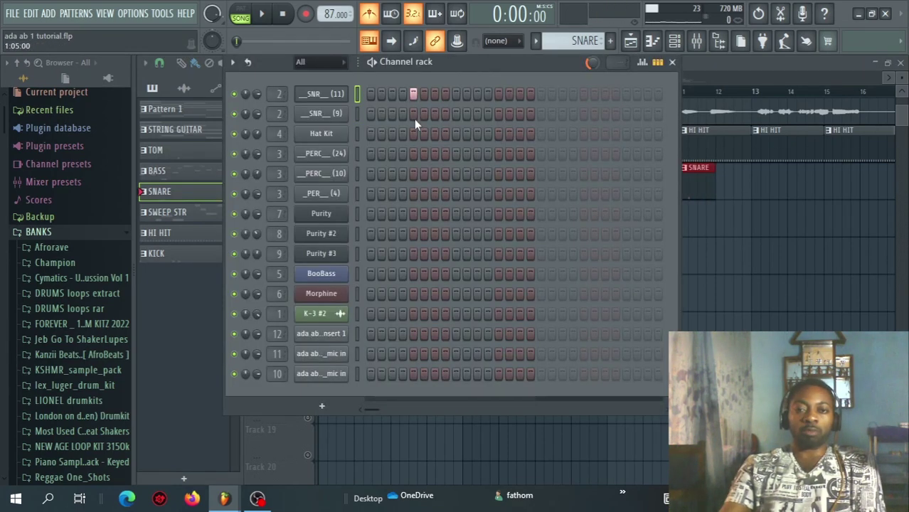
# Place snare hits on steps 5 and 13 of both SNR rows and audition them.
pyautogui.click(414, 115)
pyautogui.press('space')
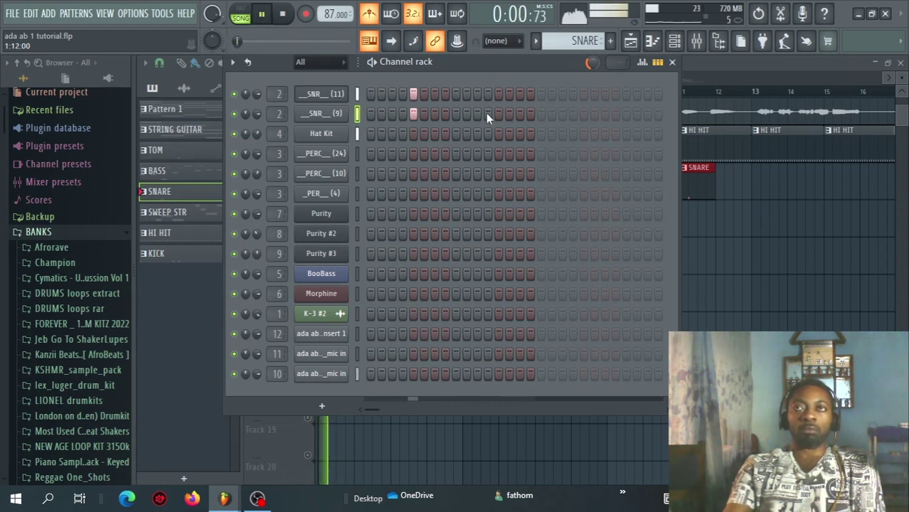
pyautogui.press('space')
pyautogui.click(499, 94)
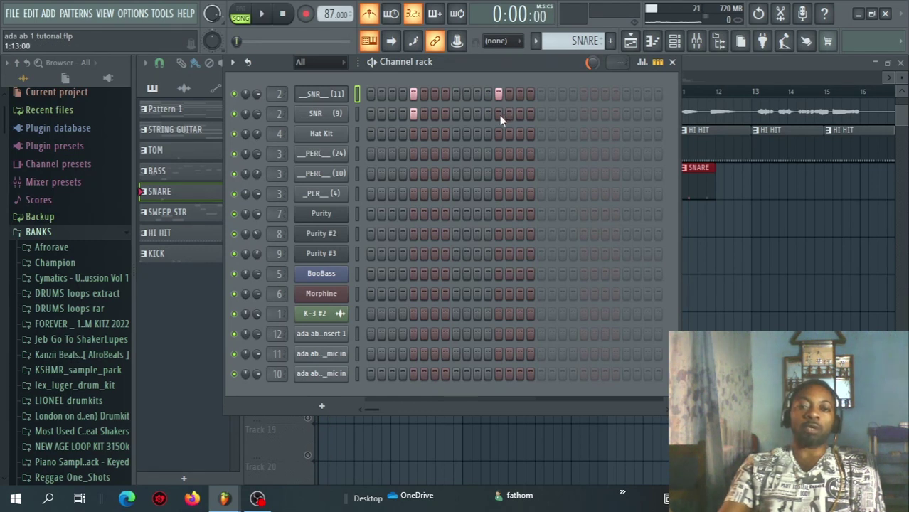
pyautogui.click(499, 115)
pyautogui.press('space')
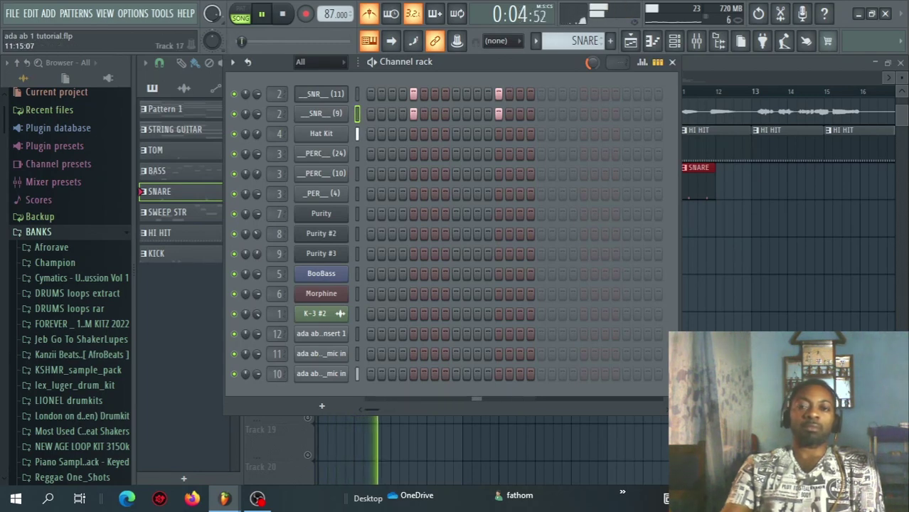
# Check the snare clips in the arrangement during playback, then stop.
pyautogui.press('F6')
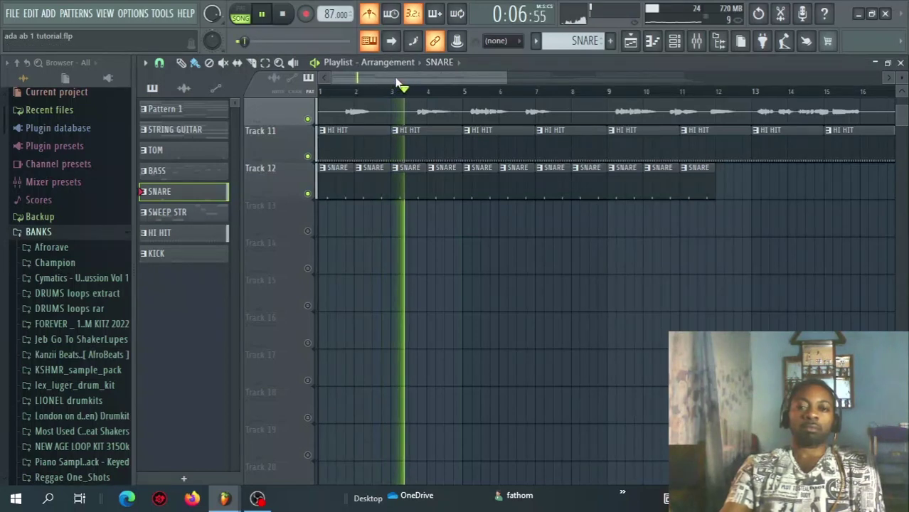
pyautogui.moveTo(398, 79); pyautogui.dragTo(458, 78)
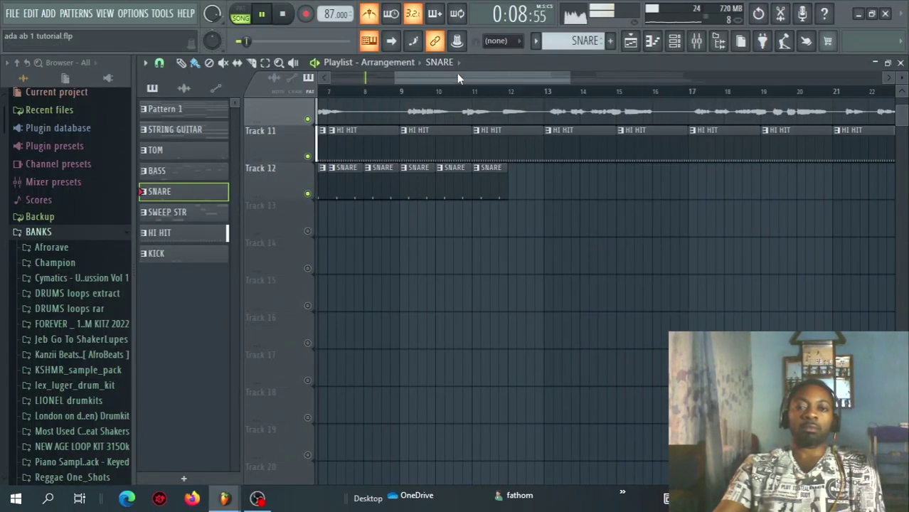
pyautogui.press('space')
pyautogui.press('F6')
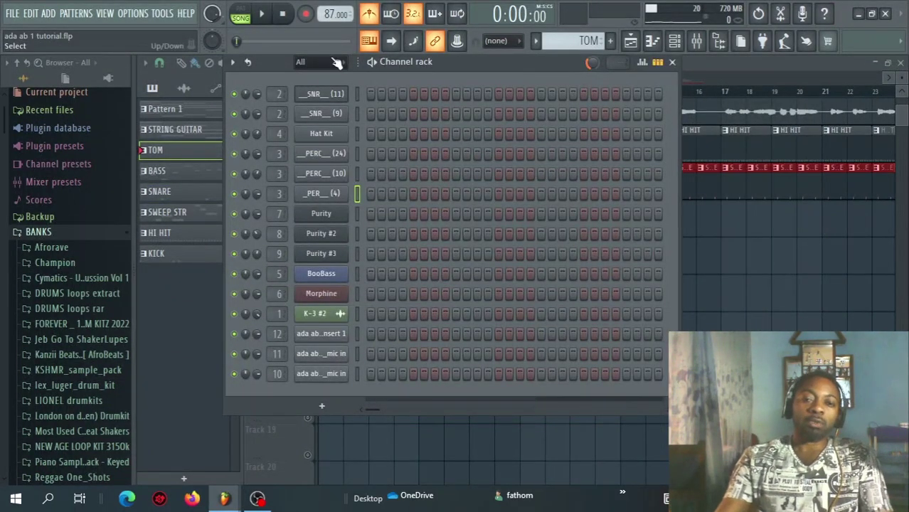
# Add a hit on step 15 of the PERC (24), PERC (10) and PER (4) rows while auditioning.
pyautogui.click(355, 153)
pyautogui.click(357, 175)
pyautogui.press('Up')
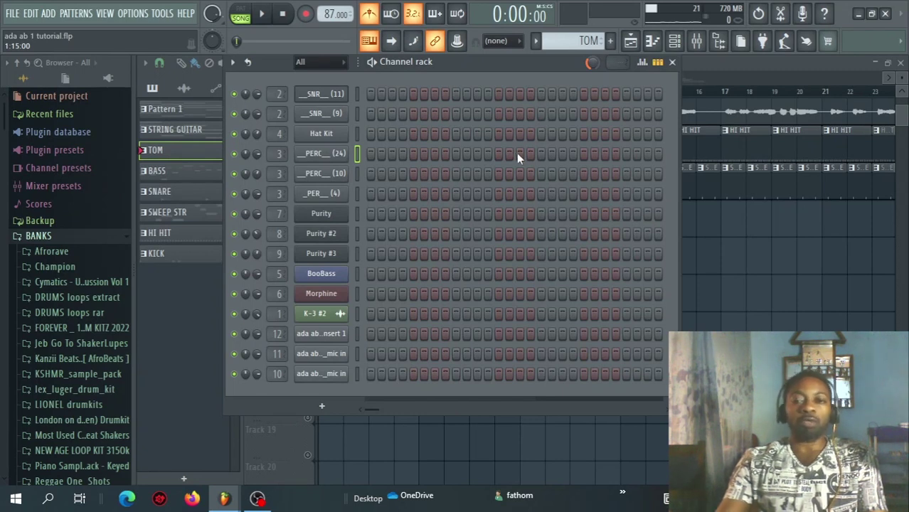
pyautogui.press('space')
pyautogui.click(520, 174)
pyautogui.press('Down')
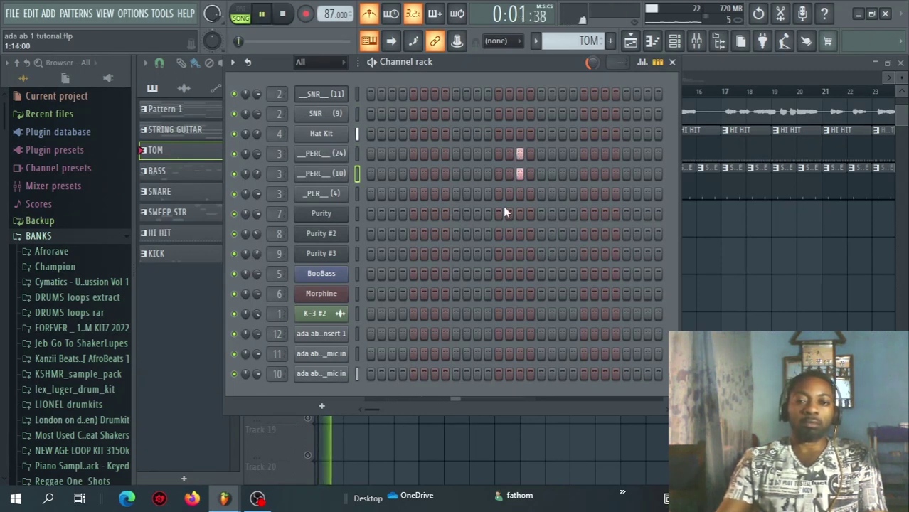
pyautogui.click(520, 193)
pyautogui.press('Down')
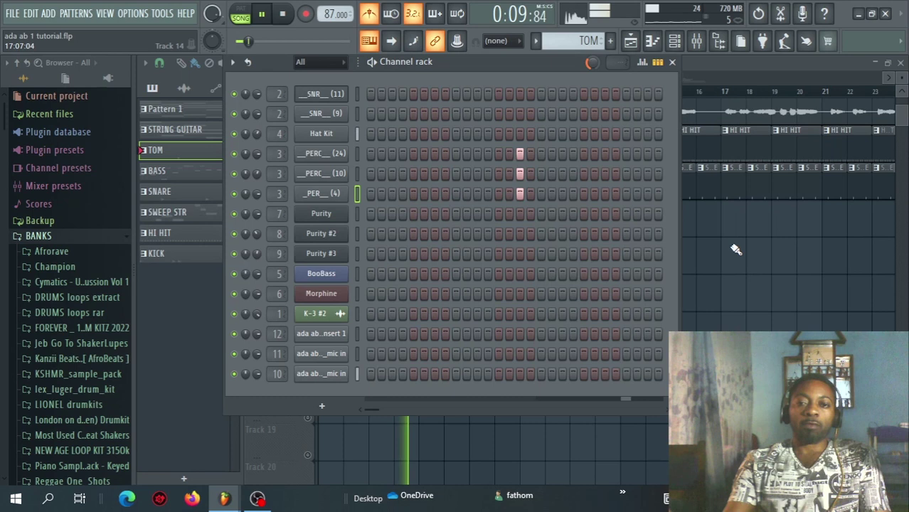
pyautogui.press('space')
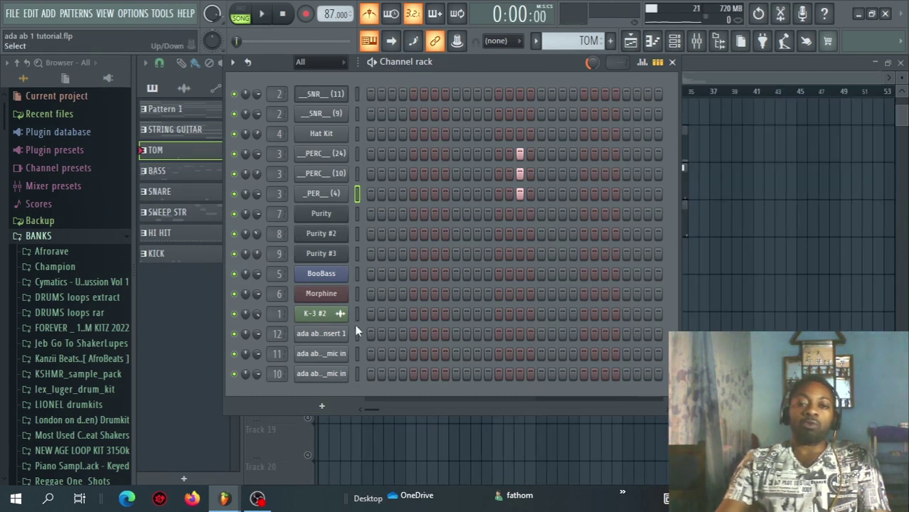
# Program K-3 #2 kick hits on steps 1, 7 and 8 and audition them.
pyautogui.click(358, 312)
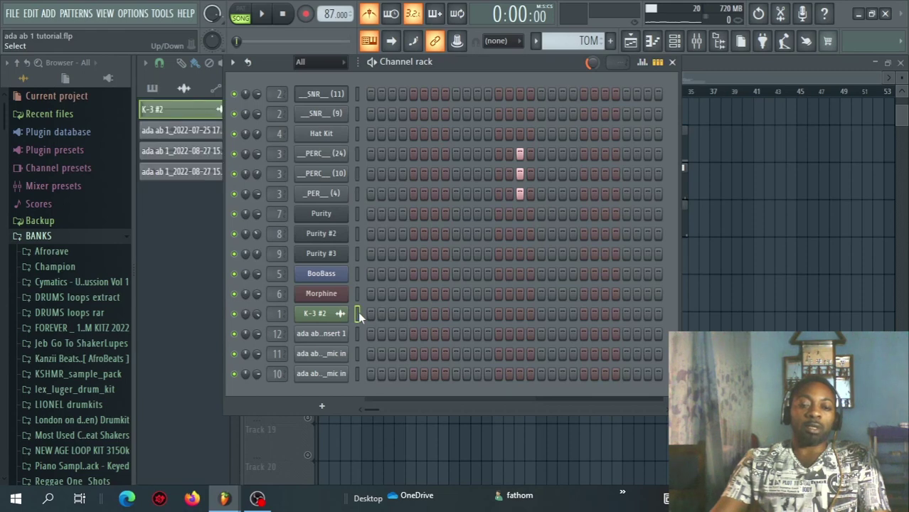
pyautogui.press('b')
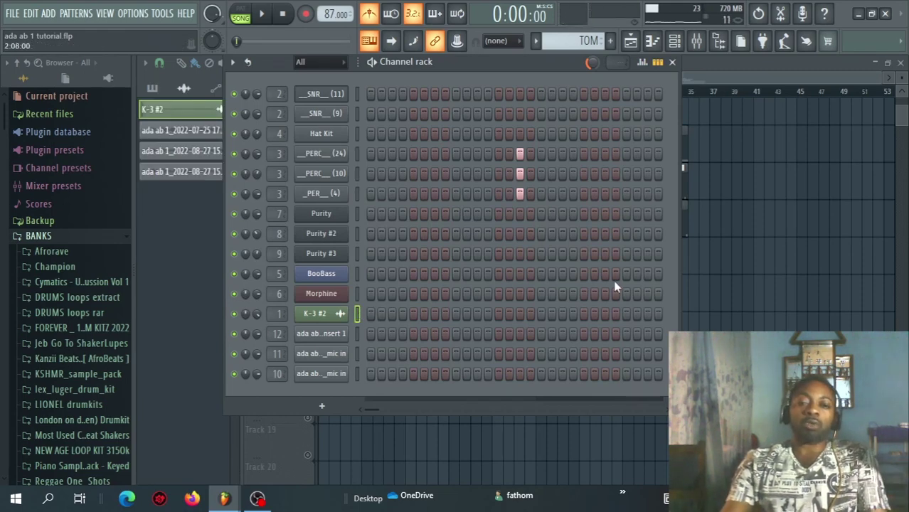
pyautogui.click(370, 315)
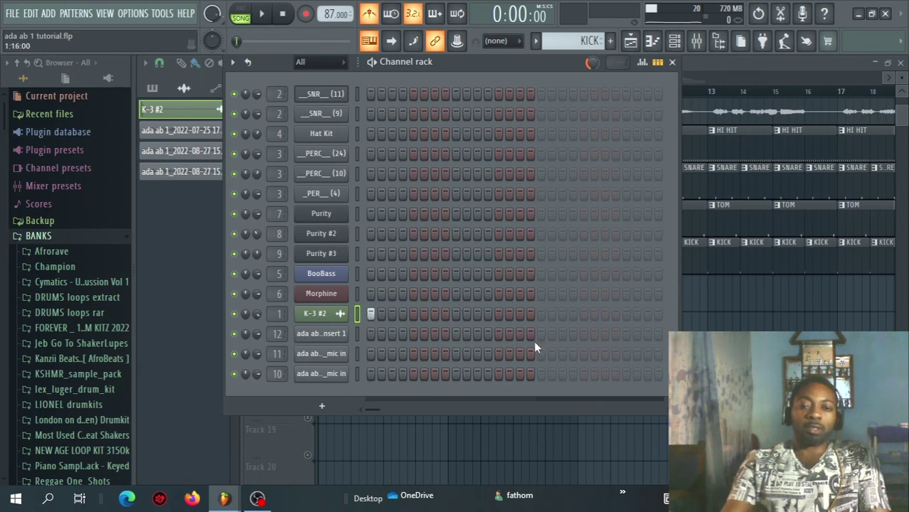
pyautogui.click(435, 316)
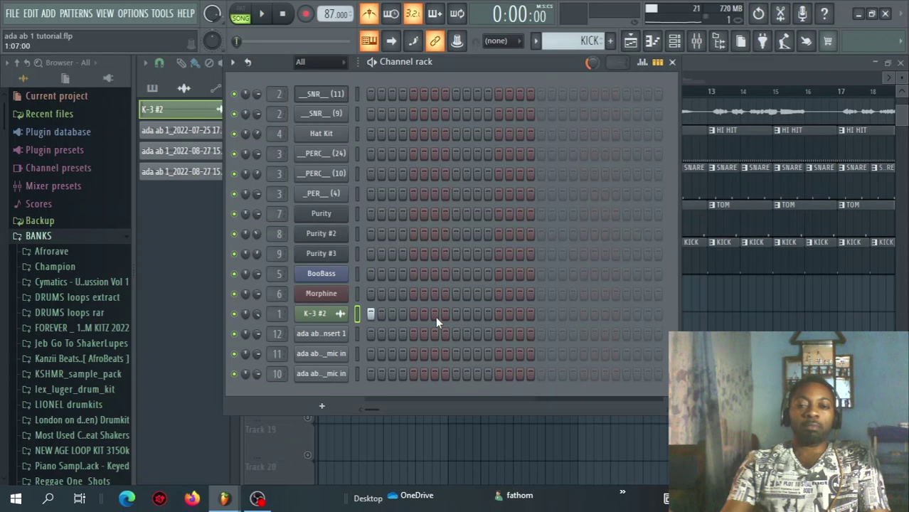
pyautogui.press('space')
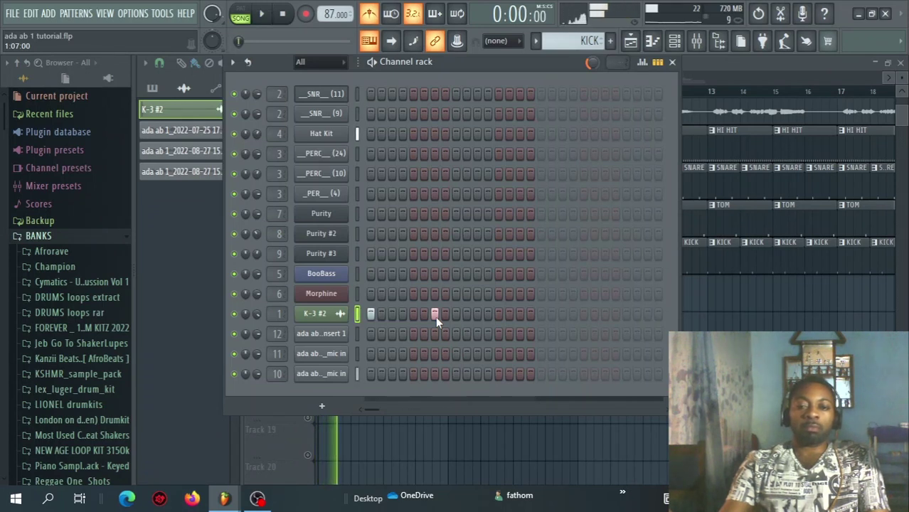
pyautogui.press('space')
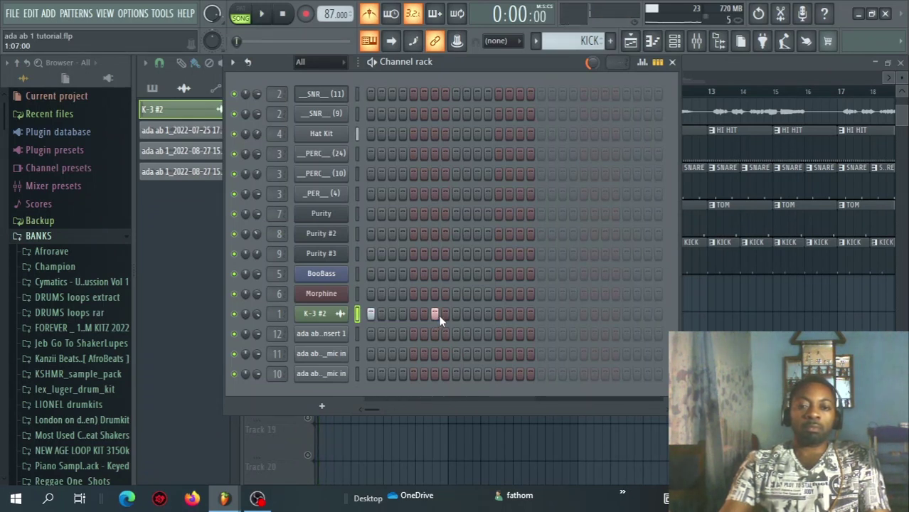
pyautogui.click(446, 315)
pyautogui.press('space')
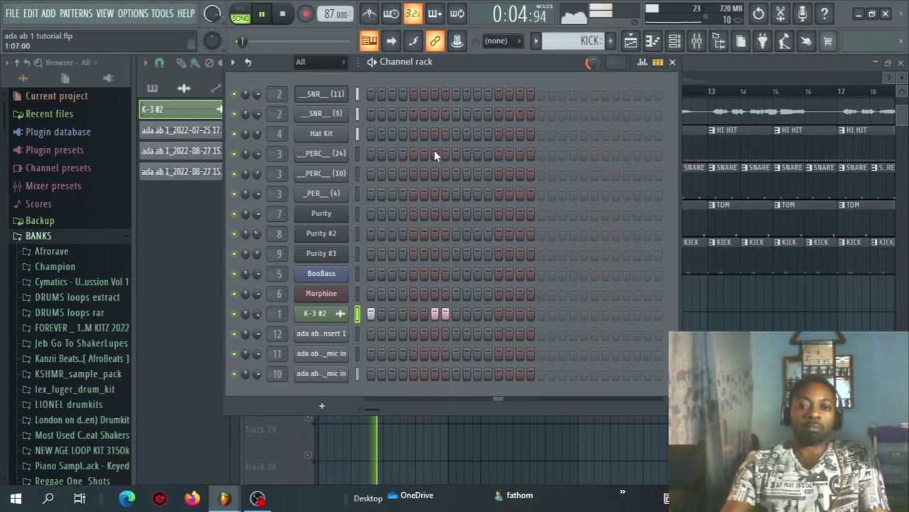
# Save the project with File > Save and stop playback.
pyautogui.click(12, 12)
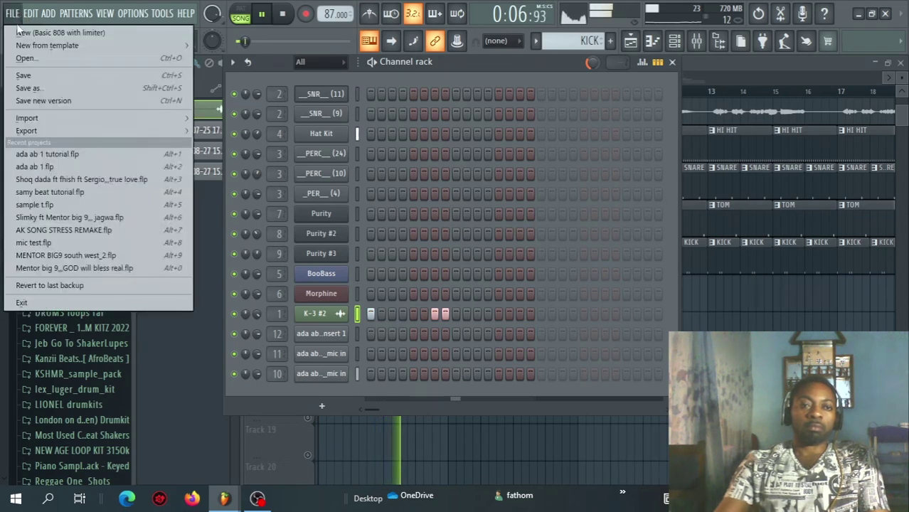
pyautogui.click(40, 75)
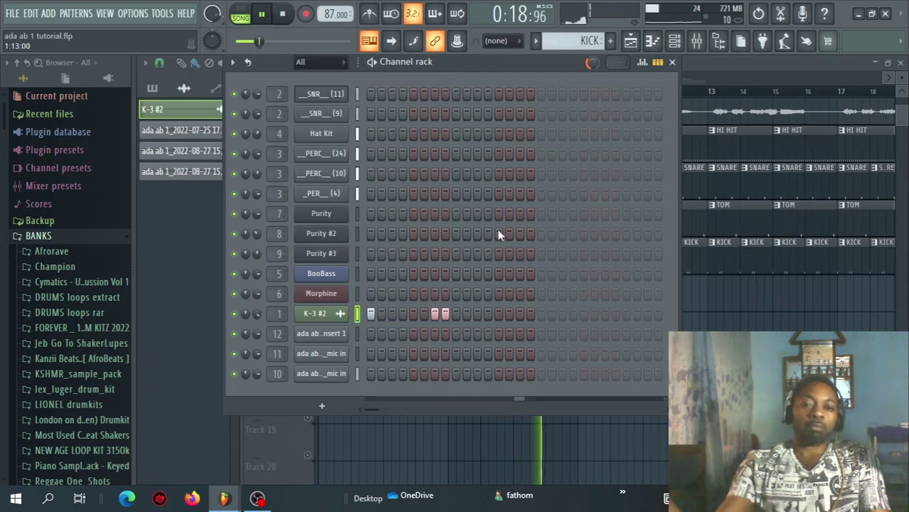
pyautogui.press('space')
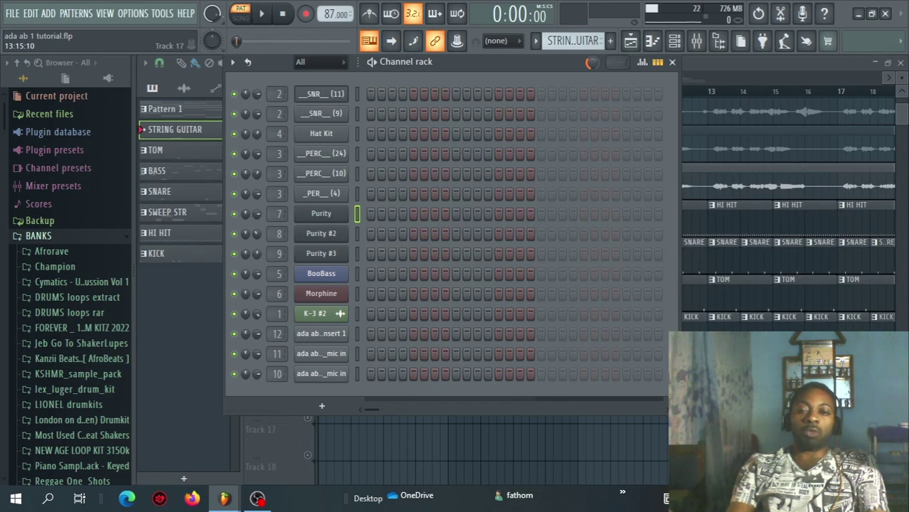
# Open the mic in vocal clip in Edison and dump its converted score to the piano roll.
pyautogui.click(324, 174)
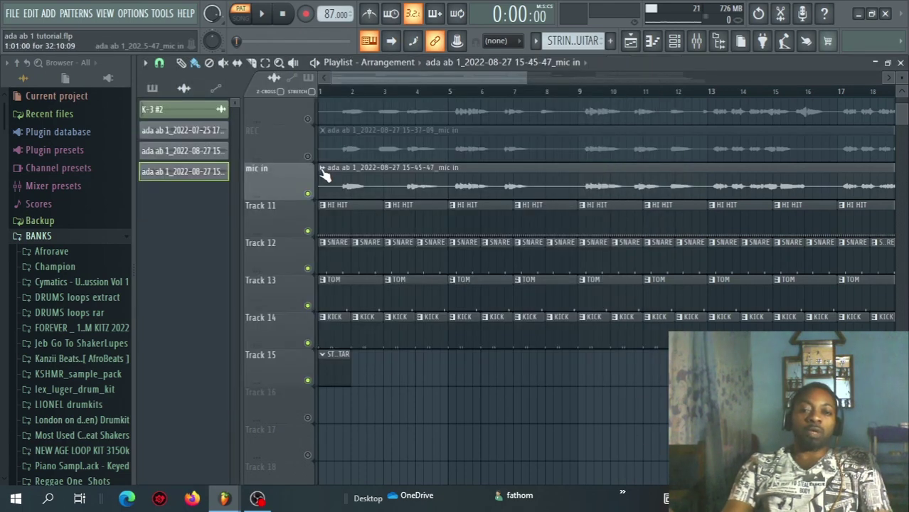
pyautogui.rightClick(322, 172)
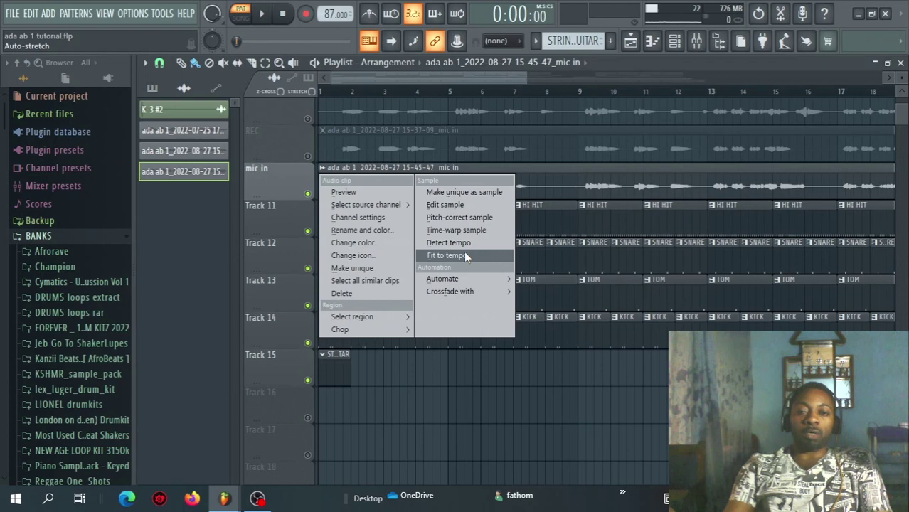
pyautogui.click(461, 204)
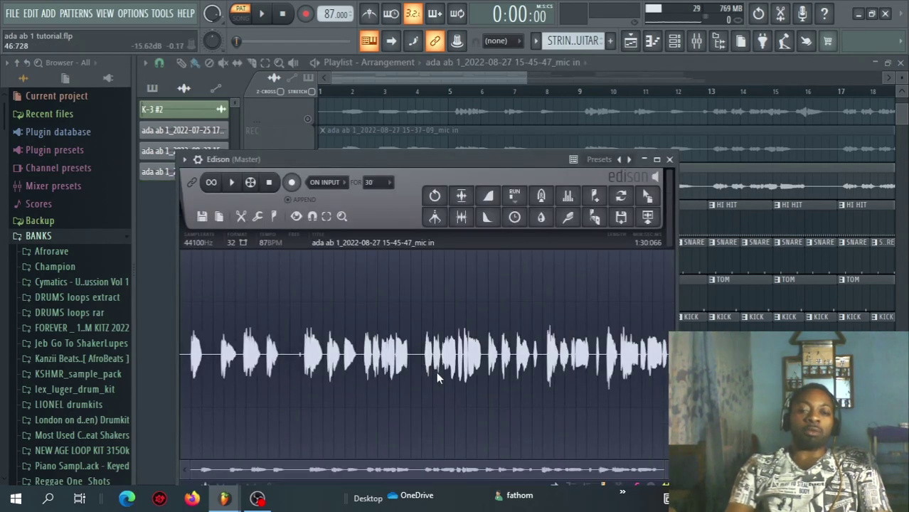
pyautogui.rightClick(388, 294)
pyautogui.moveTo(432, 333)
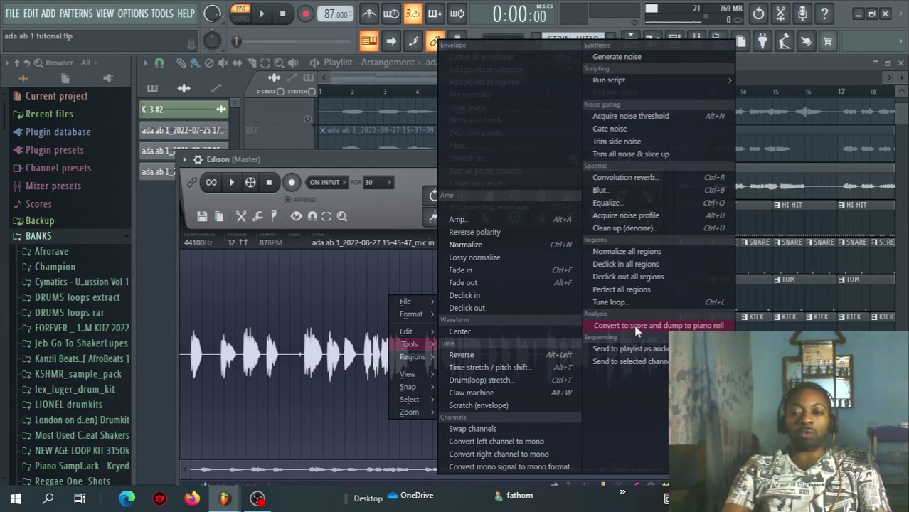
pyautogui.click(637, 328)
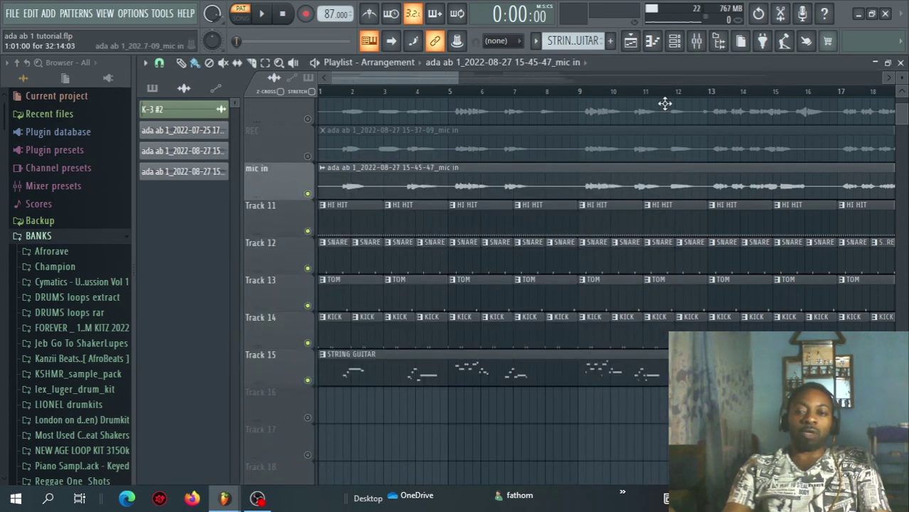
# Open Purity's piano roll, play the detected melody, and zoom in on its first bars.
pyautogui.click(679, 42)
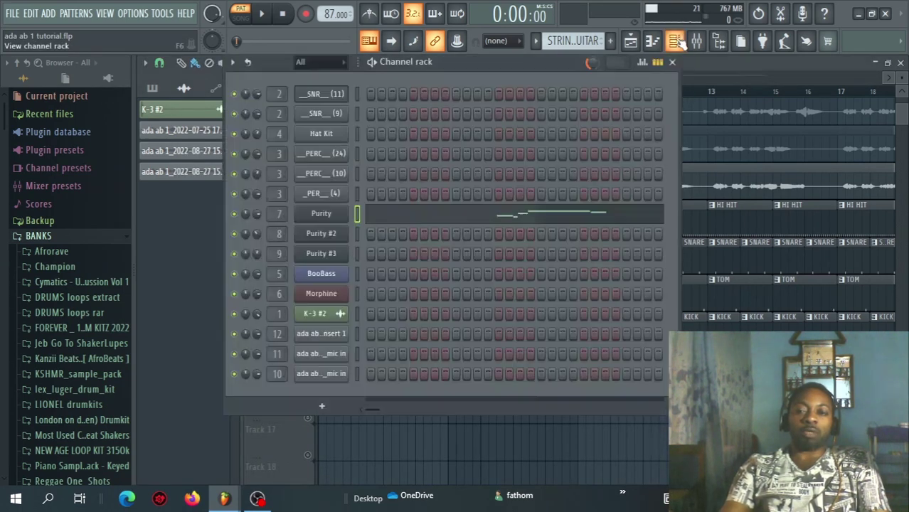
pyautogui.click(423, 224)
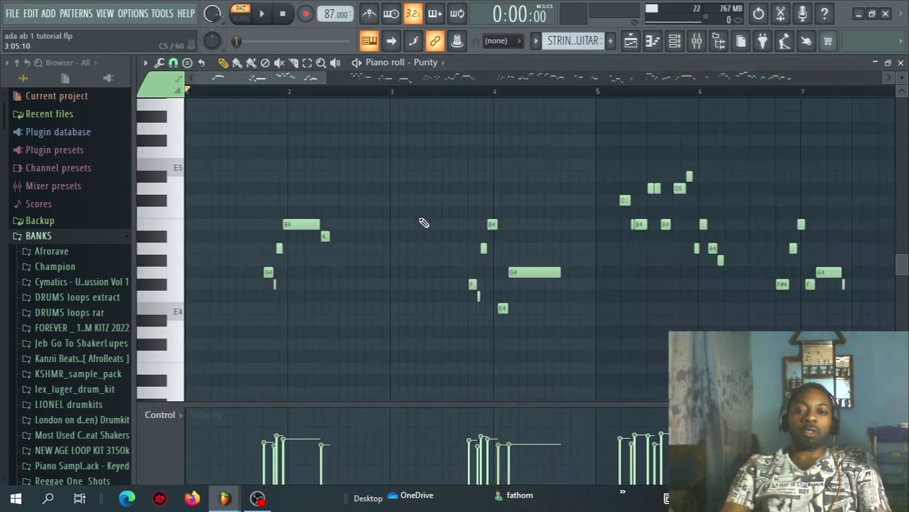
pyautogui.press('space')
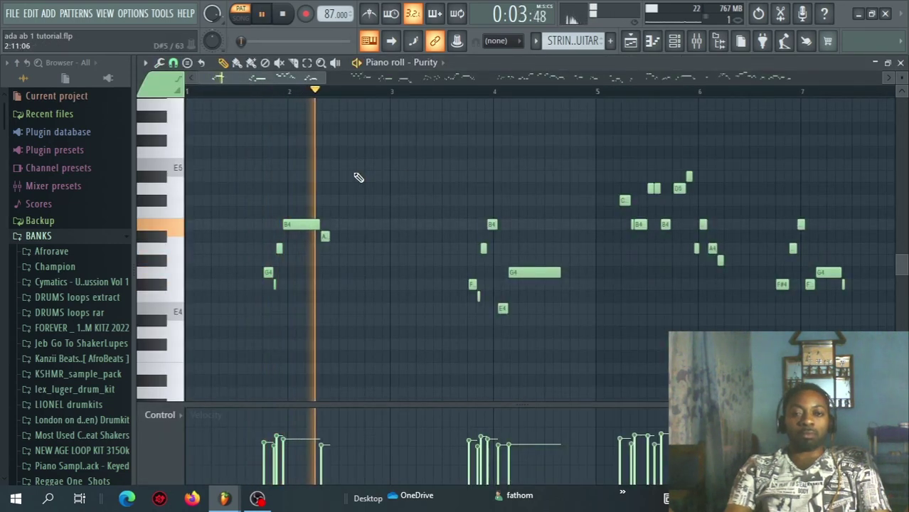
pyautogui.press('space')
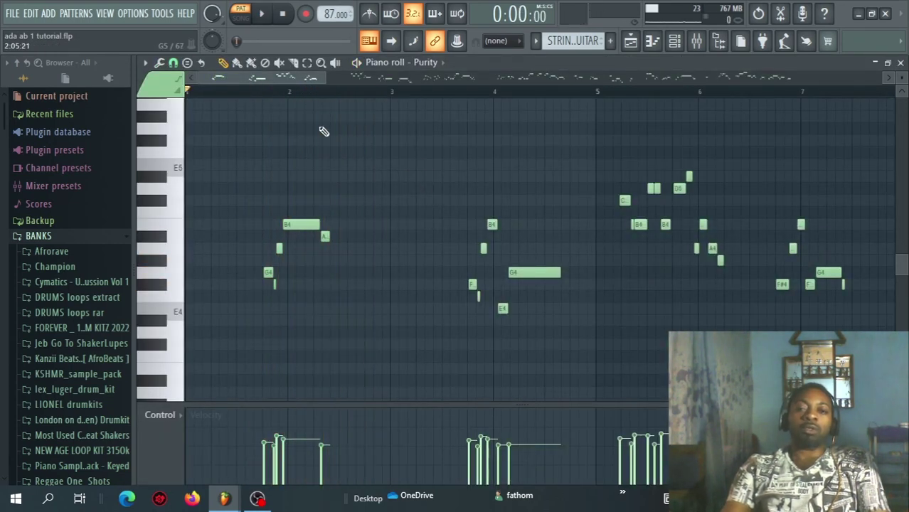
pyautogui.moveTo(320, 80); pyautogui.dragTo(297, 192)
pyautogui.moveTo(302, 83); pyautogui.dragTo(358, 242)
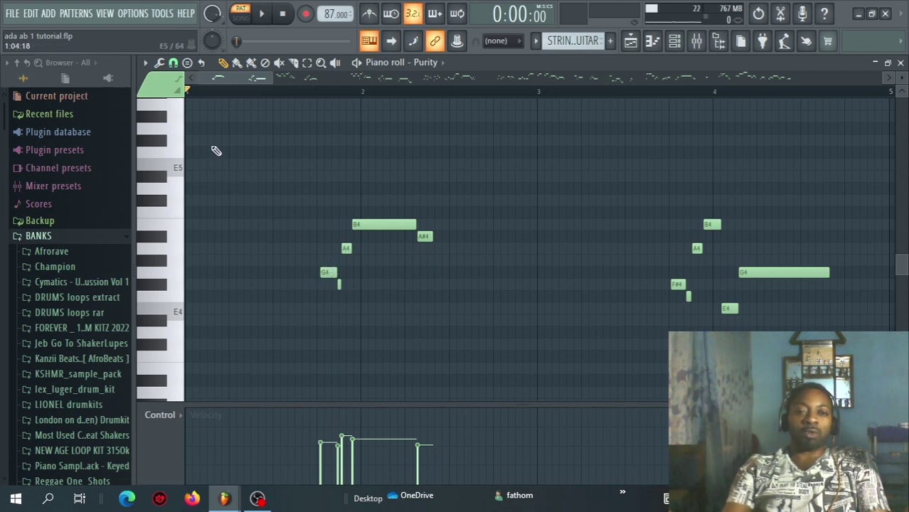
# Turn on piano roll scale highlighting with root note G and the Major scale.
pyautogui.click(145, 63)
pyautogui.moveTo(178, 132)
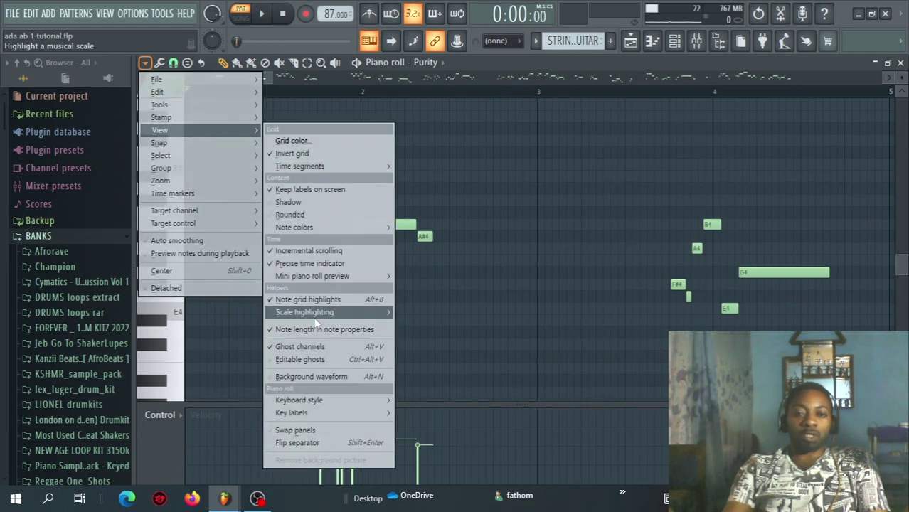
pyautogui.moveTo(315, 319)
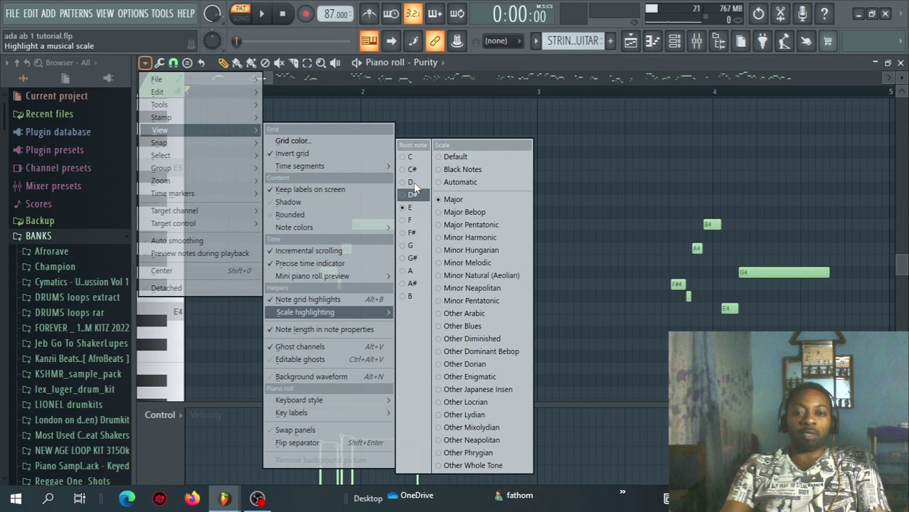
pyautogui.click(411, 246)
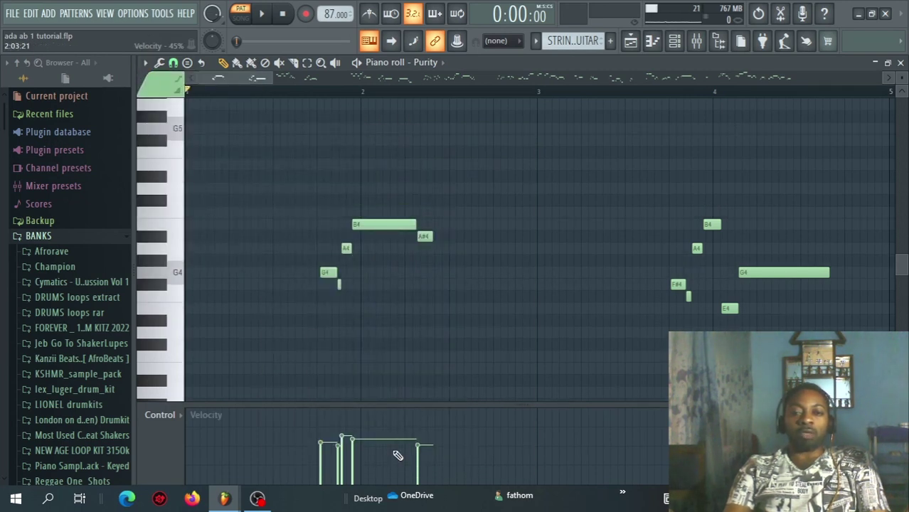
pyautogui.click(145, 63)
pyautogui.moveTo(160, 130)
pyautogui.moveTo(323, 313)
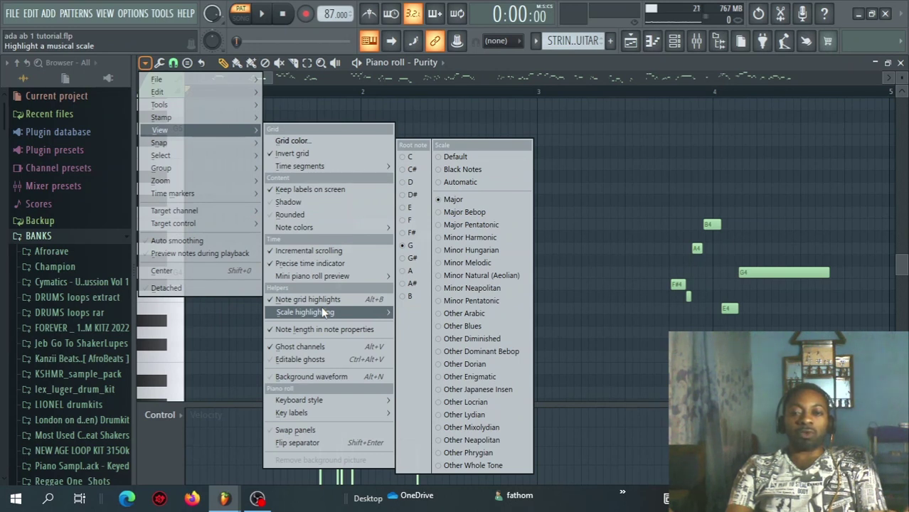
pyautogui.click(444, 200)
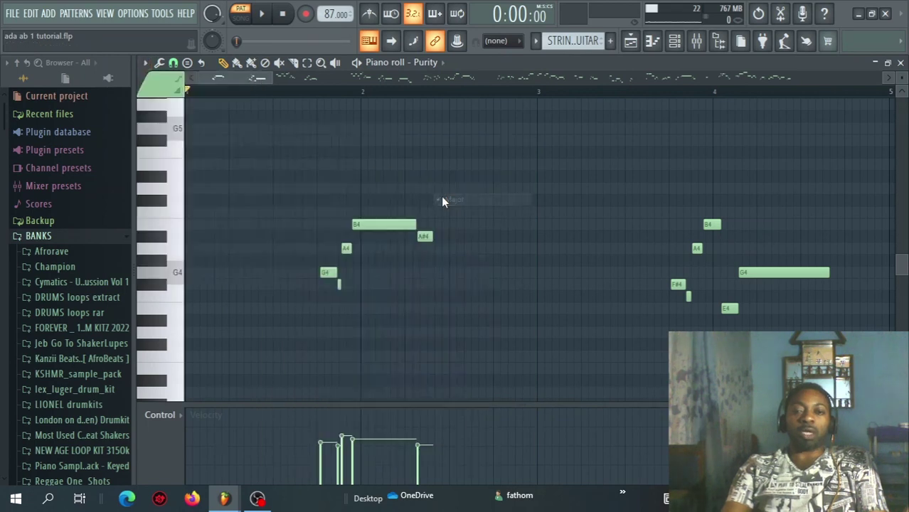
# Cut all of Purity's converted notes via the Channel rack and reopen its now empty piano roll.
pyautogui.moveTo(275, 78); pyautogui.dragTo(666, 84)
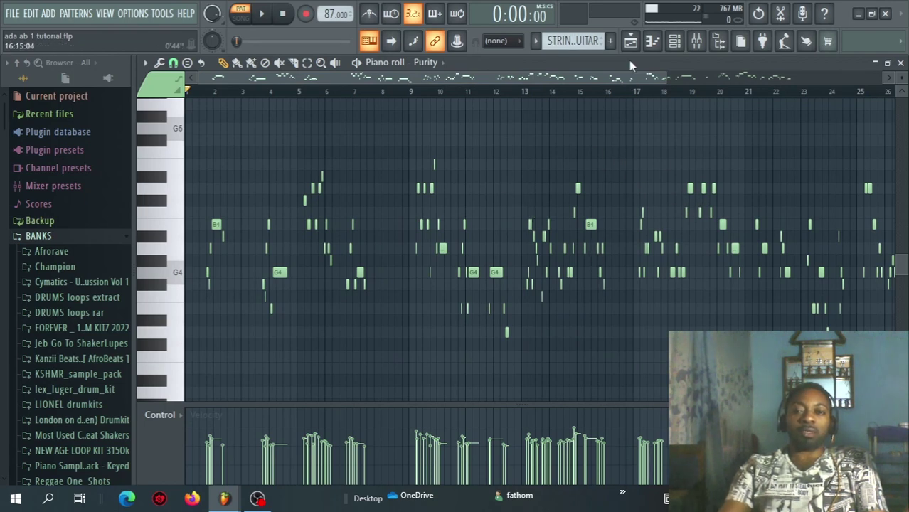
pyautogui.click(674, 40)
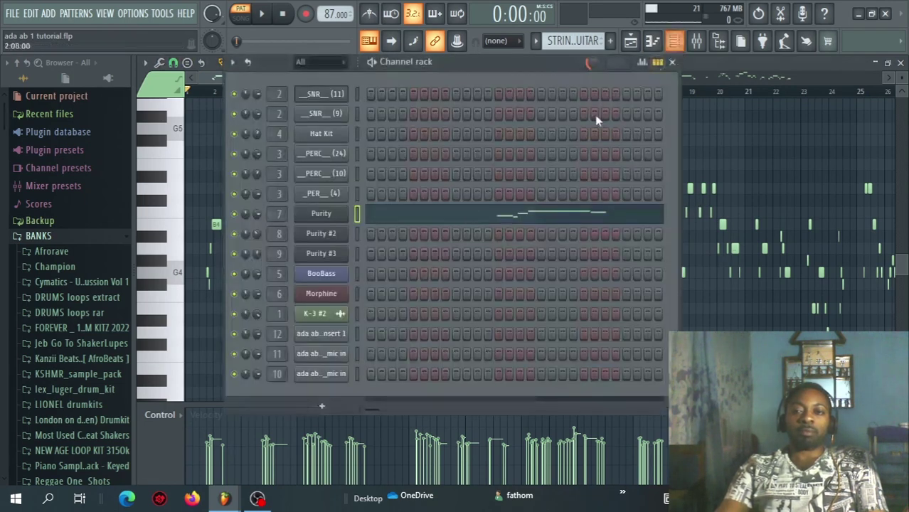
pyautogui.rightClick(321, 215)
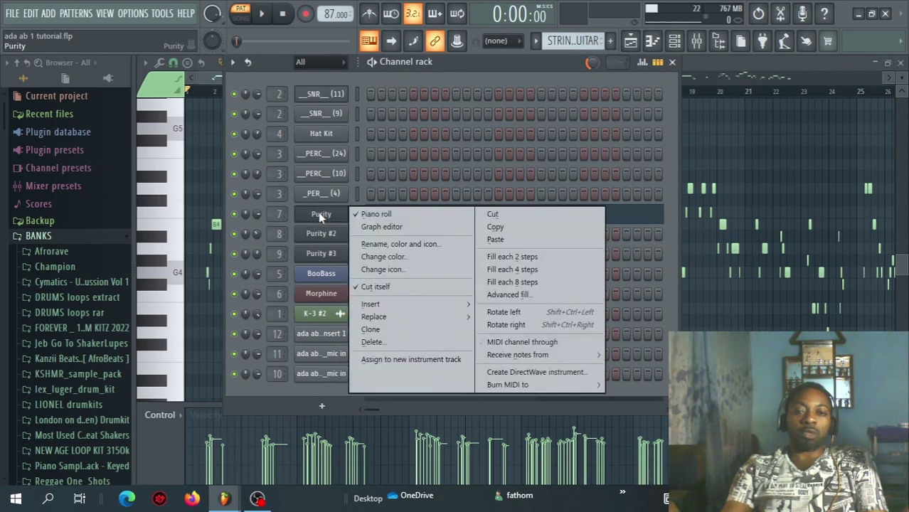
pyautogui.click(491, 214)
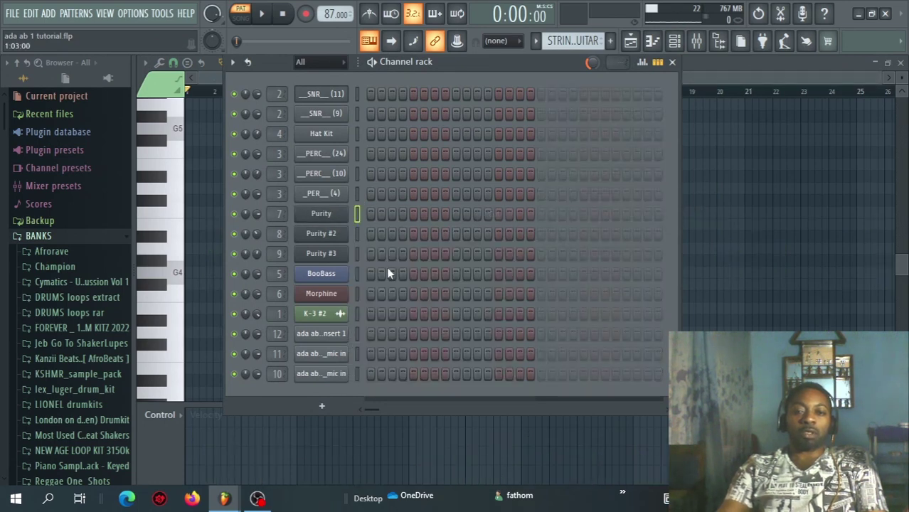
pyautogui.rightClick(329, 217)
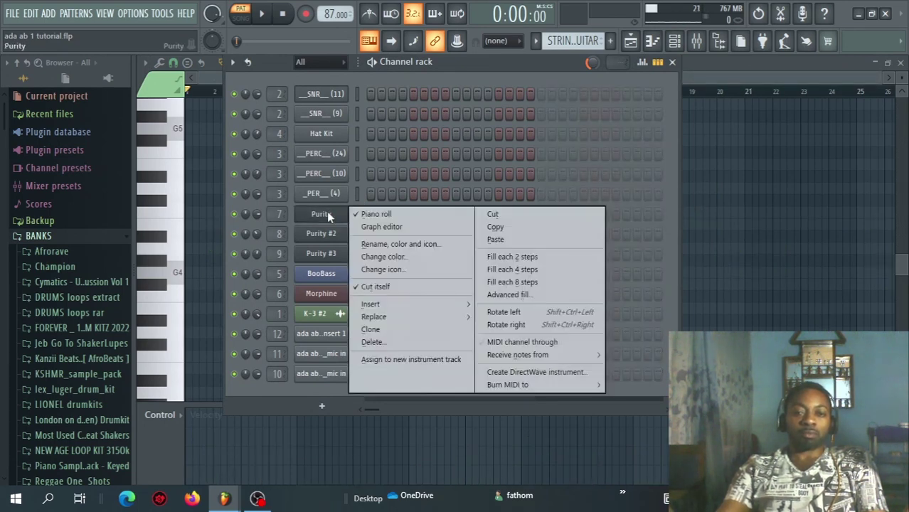
pyautogui.click(369, 214)
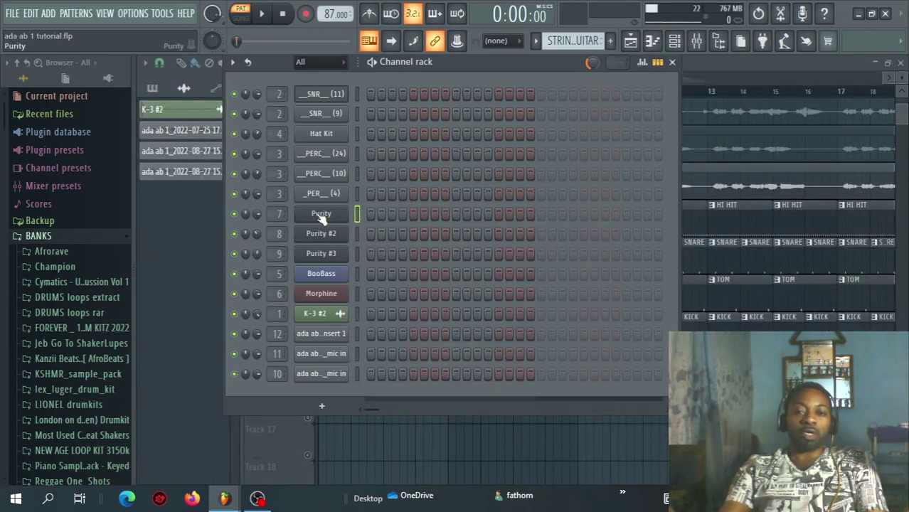
pyautogui.rightClick(317, 215)
pyautogui.click(375, 214)
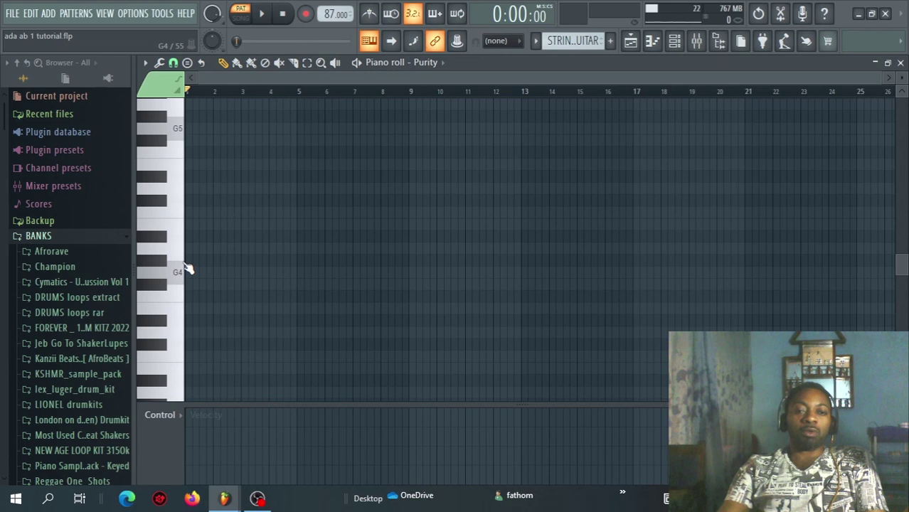
# Draw a one-bar G4 note starting at bar 1 and play it back.
pyautogui.click(178, 274)
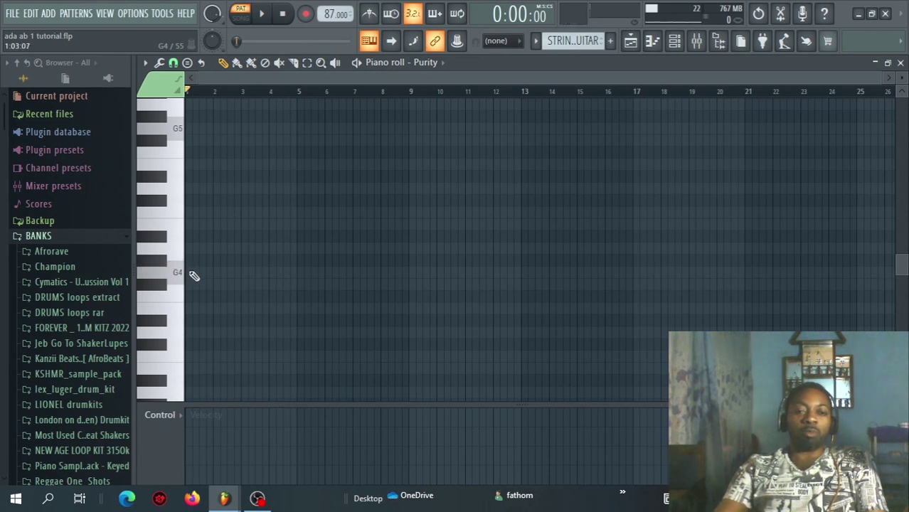
pyautogui.click(192, 272)
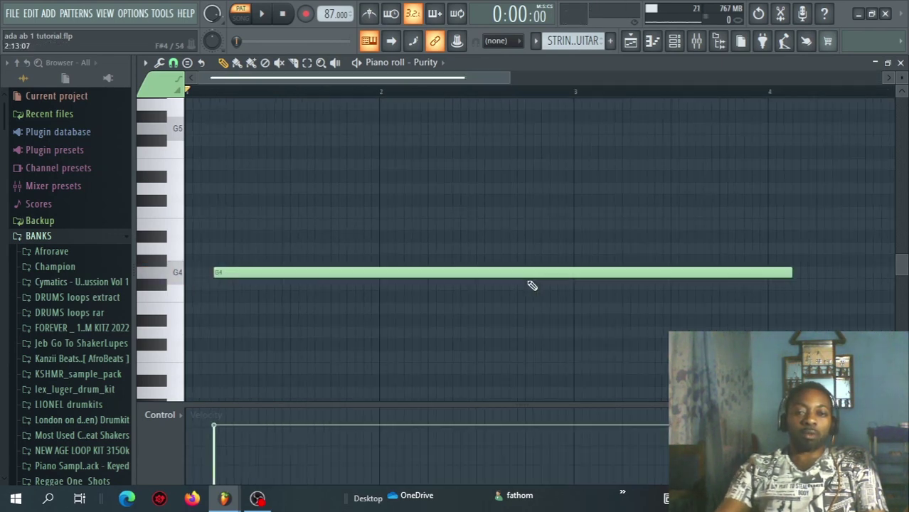
pyautogui.moveTo(518, 277); pyautogui.dragTo(473, 276)
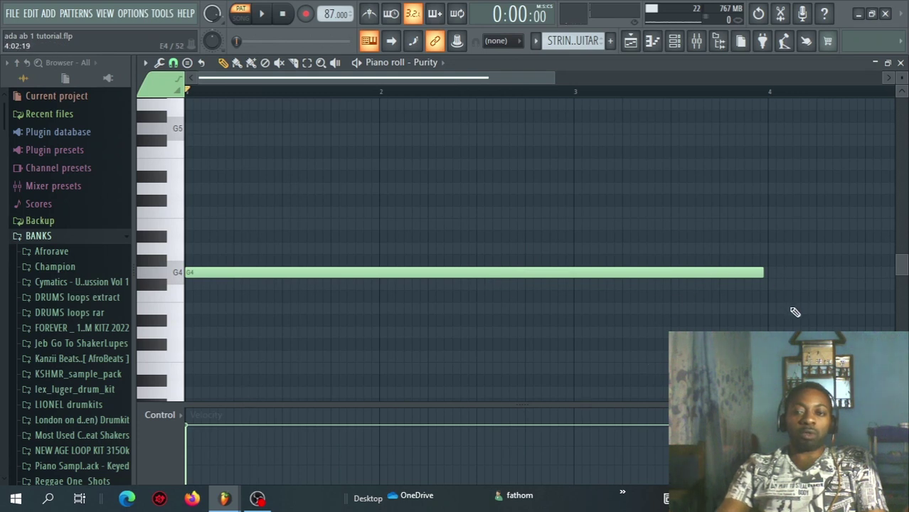
pyautogui.moveTo(773, 286); pyautogui.dragTo(436, 258)
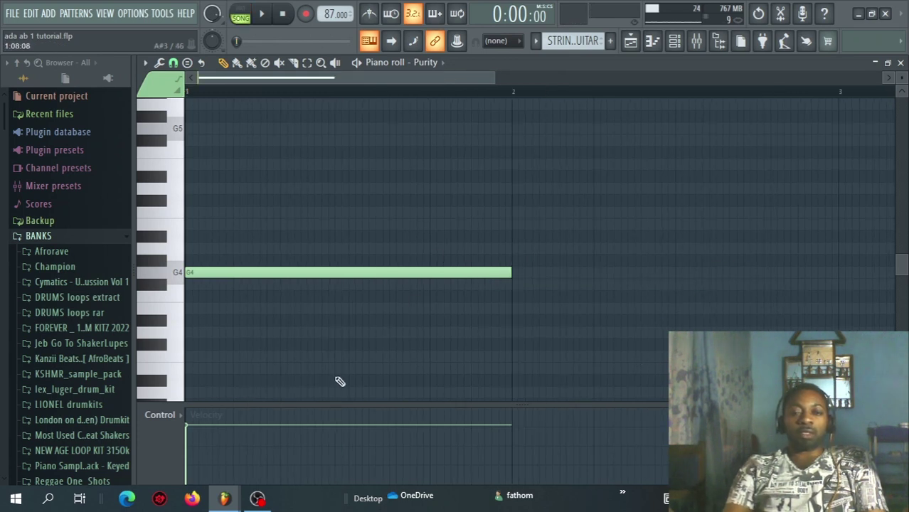
pyautogui.press('space')
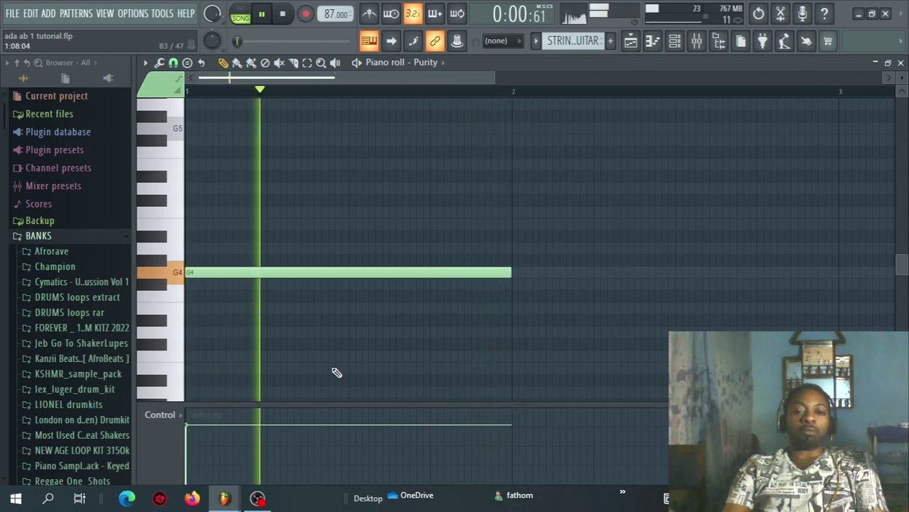
# Add a note above G4 in bar 1, compare A#4 and B4, and settle on B4.
pyautogui.click(199, 236)
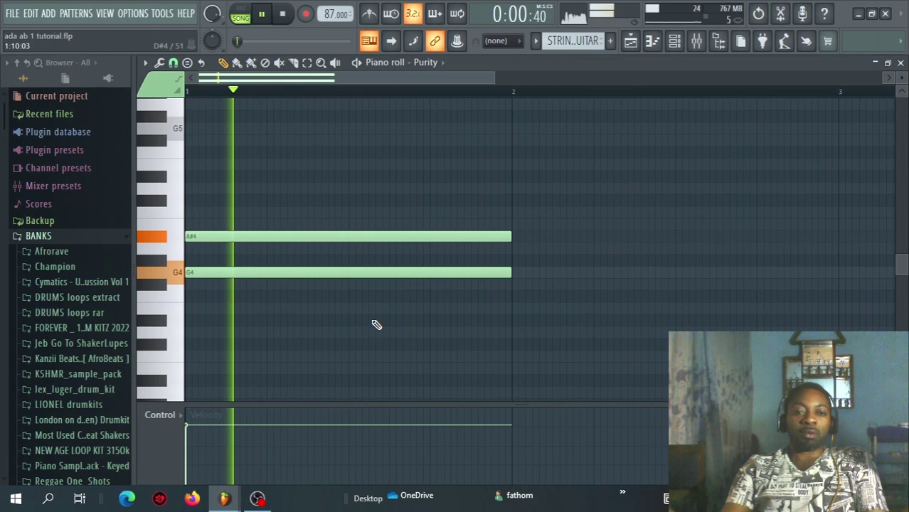
pyautogui.press('space')
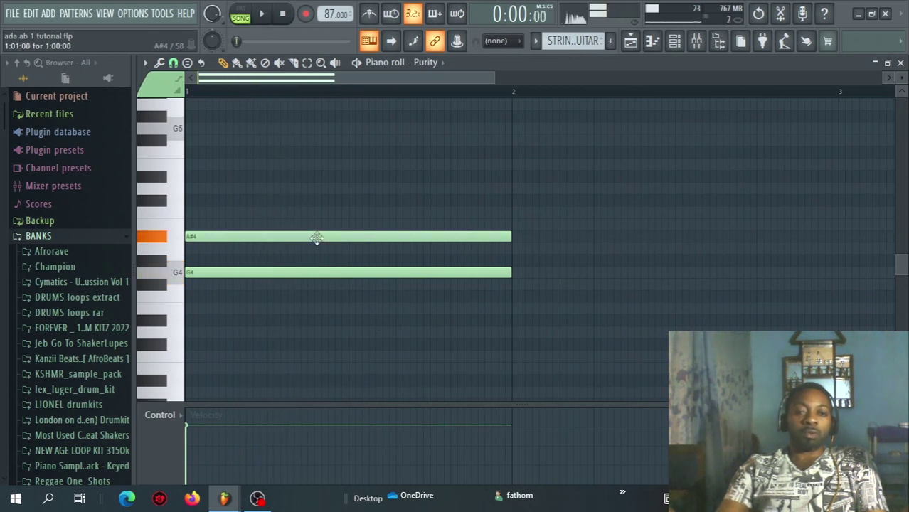
pyautogui.moveTo(317, 238); pyautogui.dragTo(307, 224)
pyautogui.press('space')
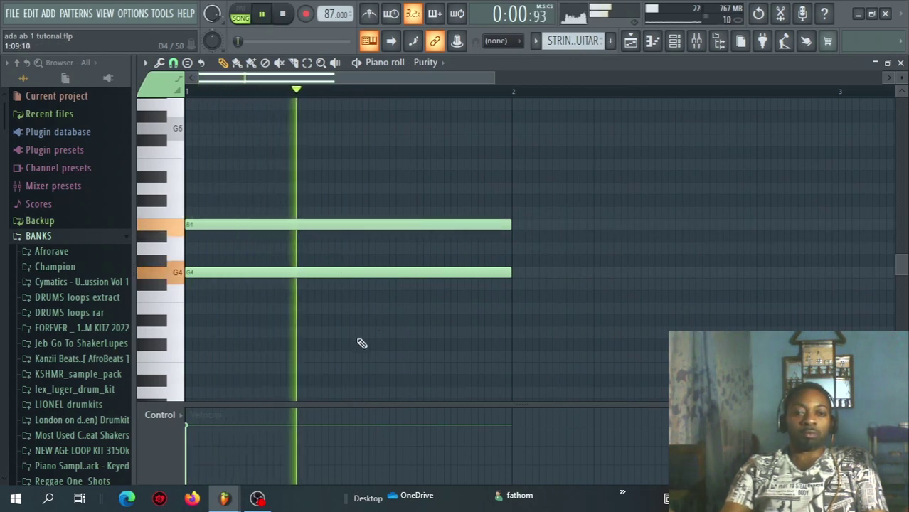
pyautogui.press('space')
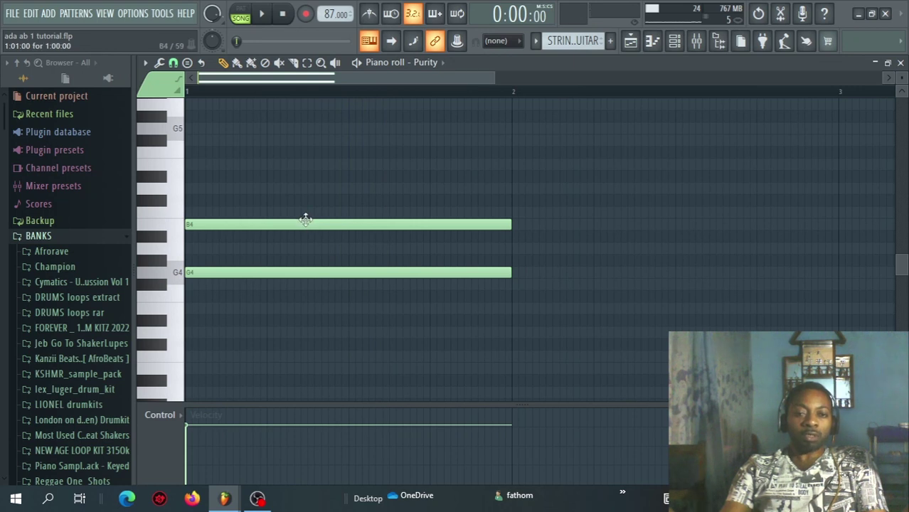
pyautogui.moveTo(305, 219)
pyautogui.mouseDown()
pyautogui.moveTo(305, 232)
pyautogui.moveTo(310, 222)
pyautogui.mouseUp()
pyautogui.press('space')
pyautogui.press('space')
pyautogui.press('space')
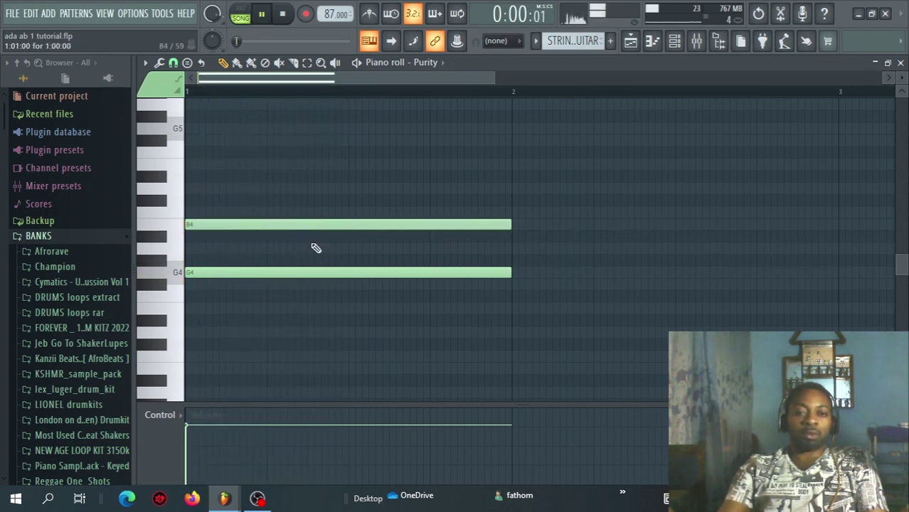
pyautogui.press('space')
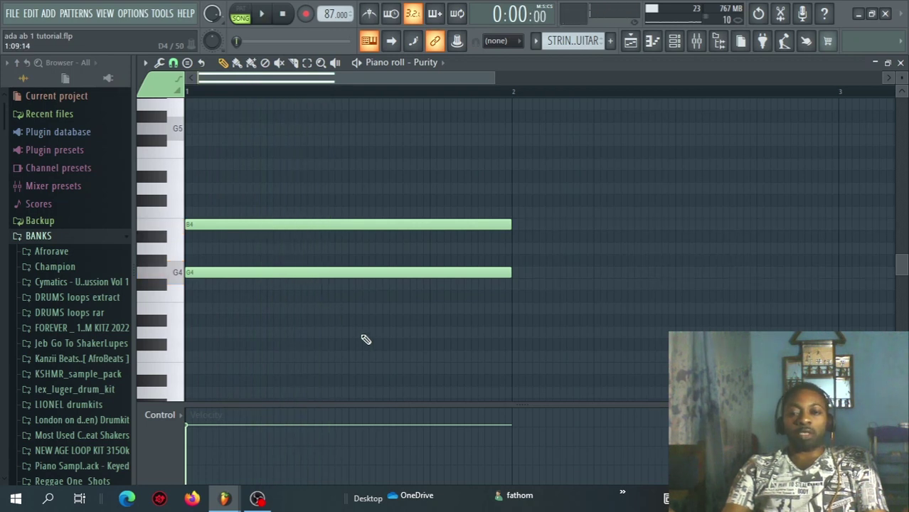
pyautogui.press('space')
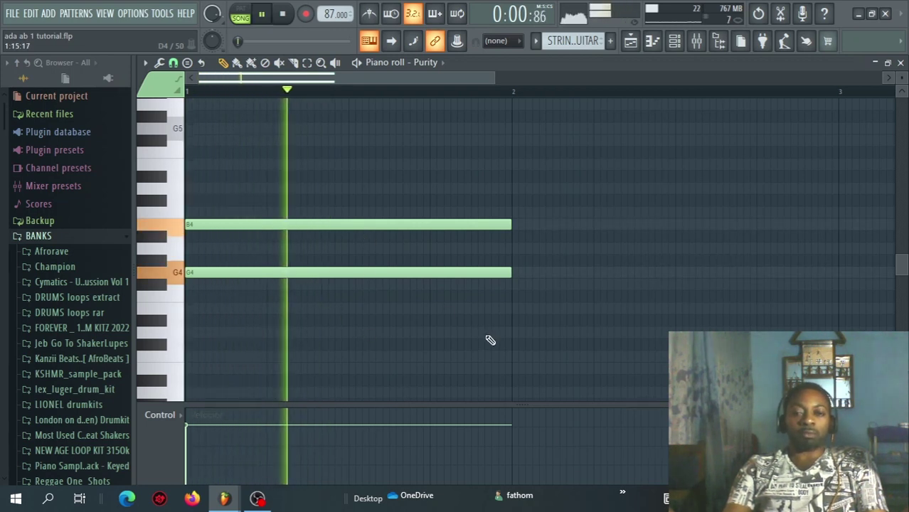
pyautogui.press('space')
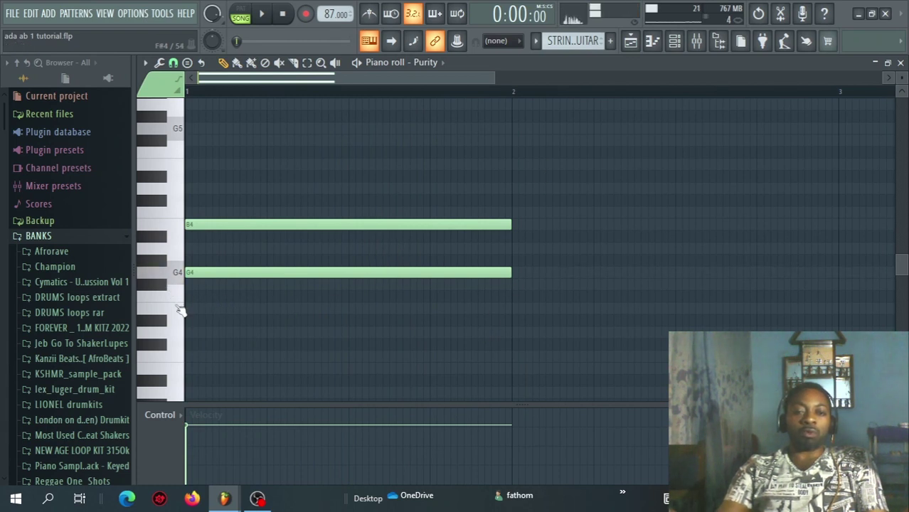
# Add a bar-2 note at E4, lower it to D4, and listen back.
pyautogui.click(515, 308)
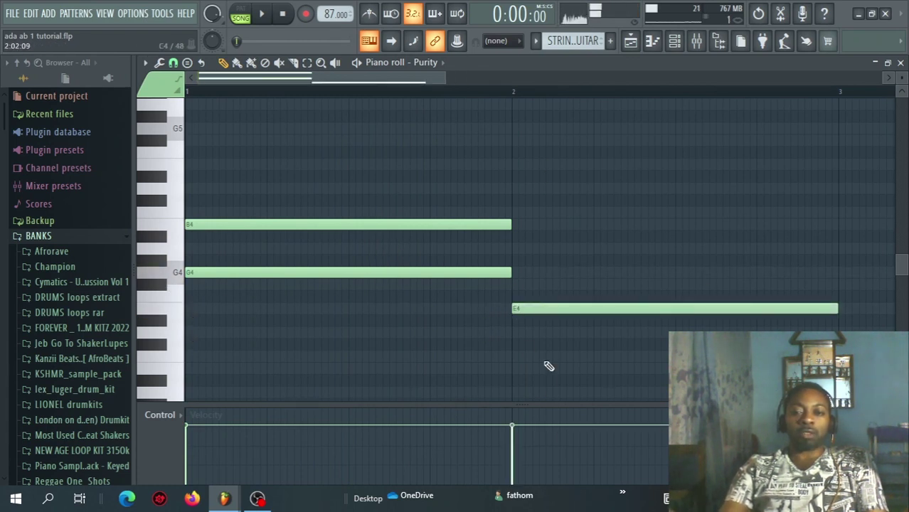
pyautogui.press('space')
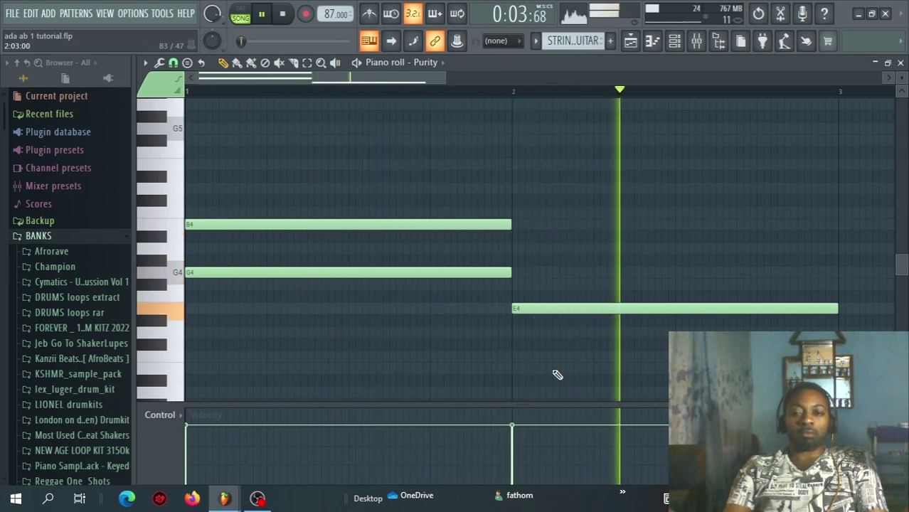
pyautogui.press('space')
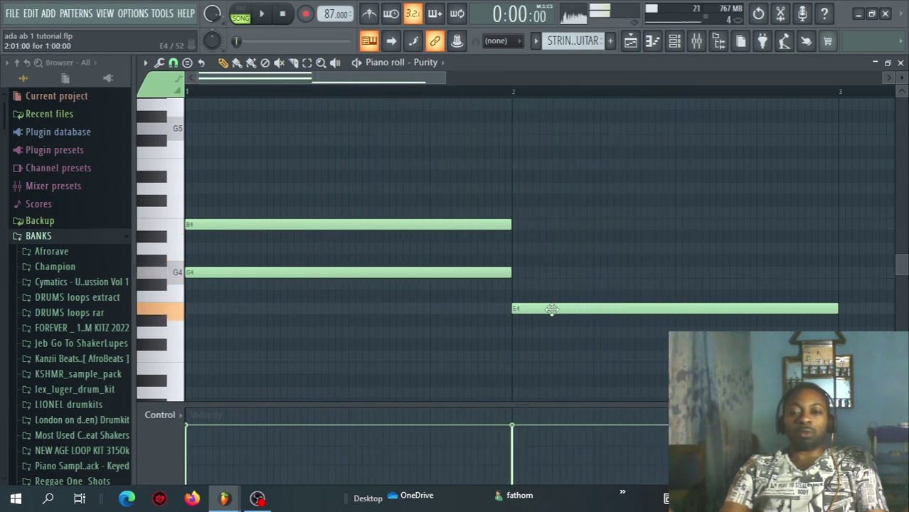
pyautogui.moveTo(552, 309); pyautogui.dragTo(555, 332)
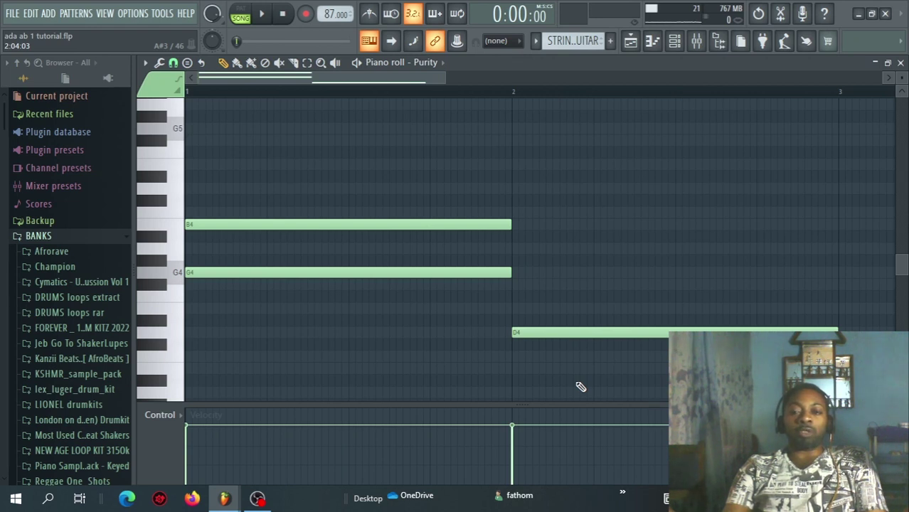
pyautogui.press('space')
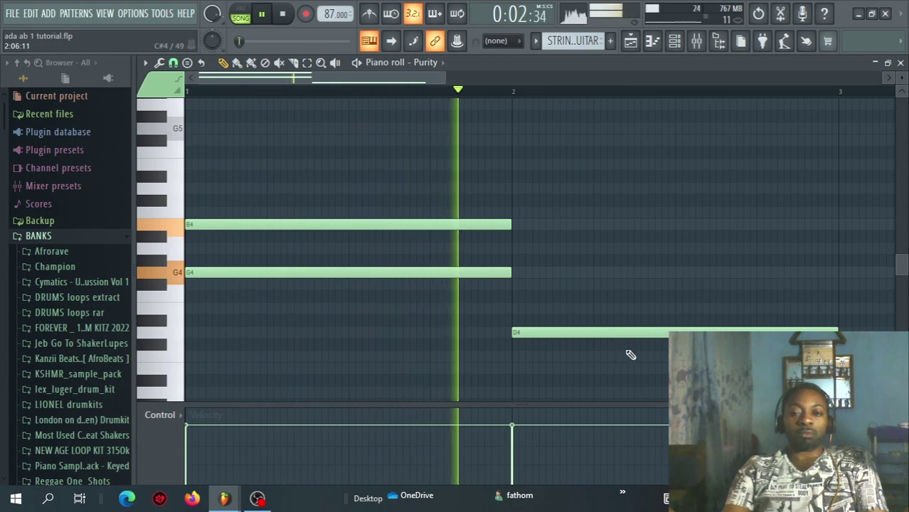
pyautogui.press('space')
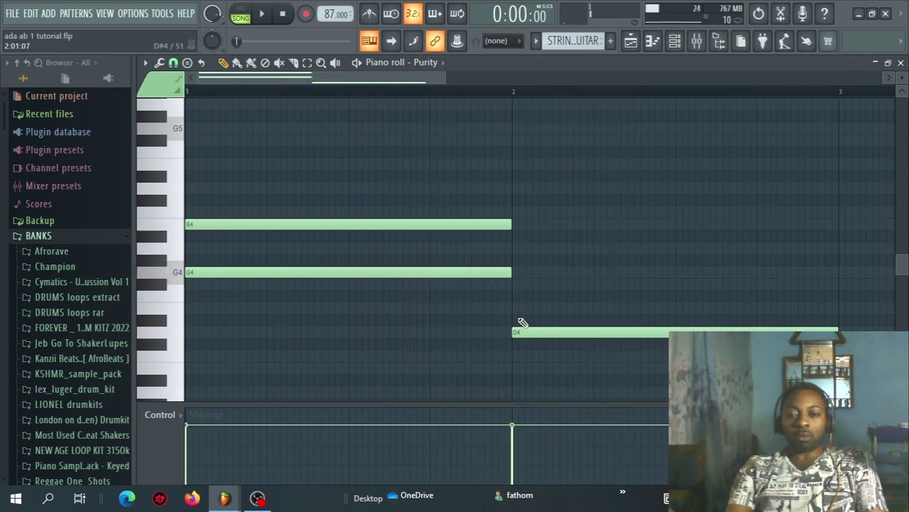
# Add F#4 and A4 to the bar-2 chord and D5 atop the bar-1 chord.
pyautogui.click(514, 289)
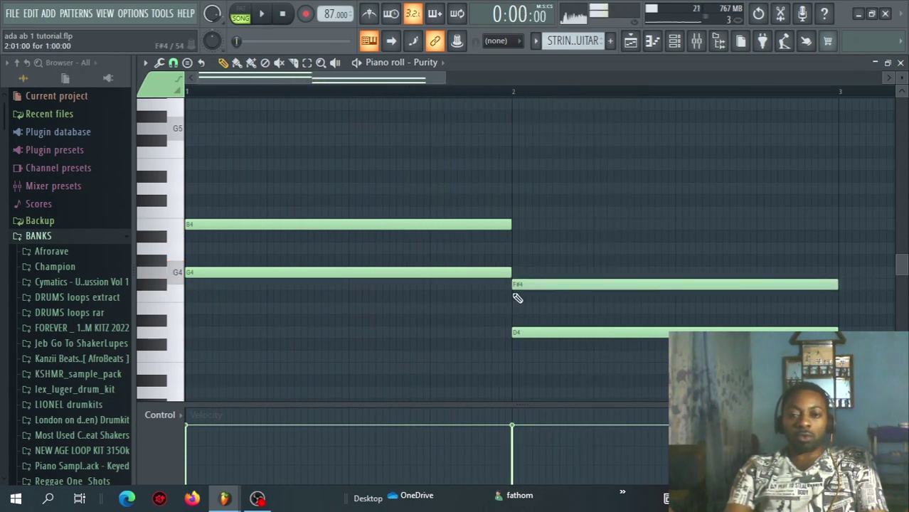
pyautogui.click(348, 188)
pyautogui.press('space')
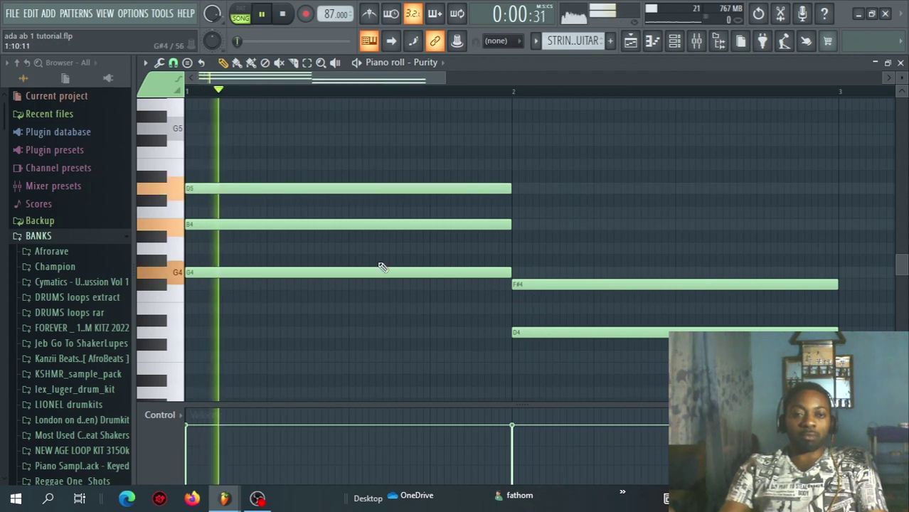
pyautogui.press('space')
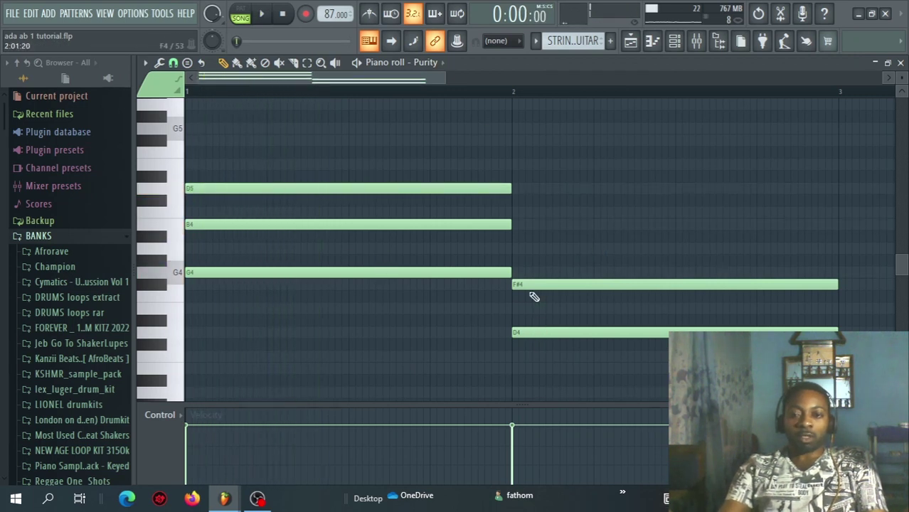
pyautogui.click(515, 248)
pyautogui.press('space')
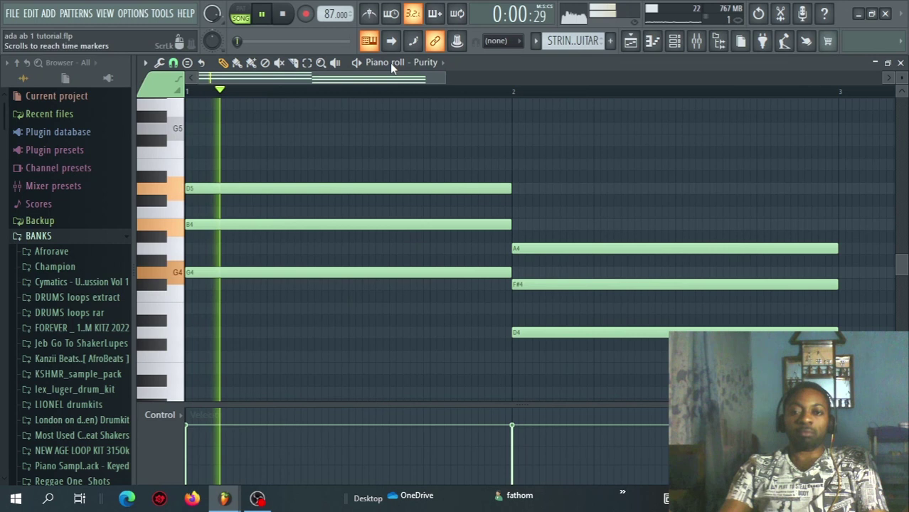
pyautogui.moveTo(390, 78); pyautogui.dragTo(461, 90)
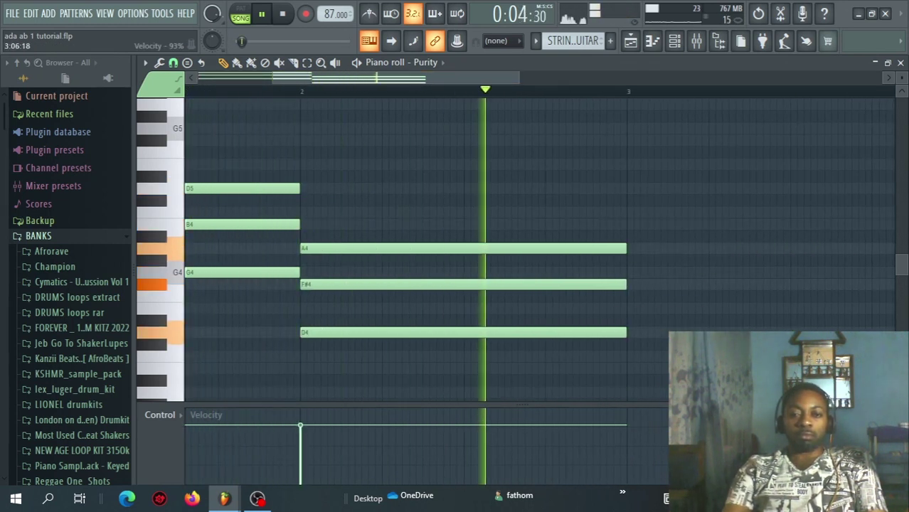
# Draw an E4–G4–B4 chord at bar 3.
pyautogui.press('space')
pyautogui.hscroll(3, 432, 308)
pyautogui.click(431, 308)
pyautogui.press('space')
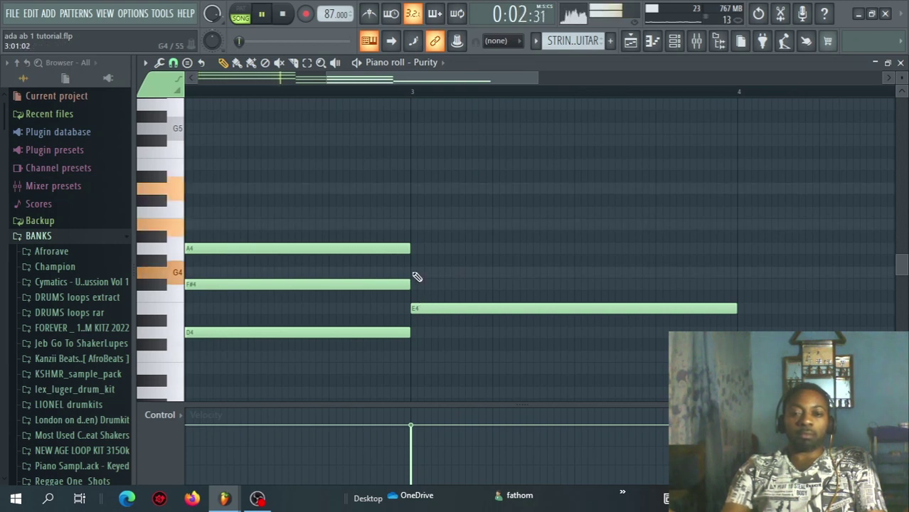
pyautogui.click(419, 273)
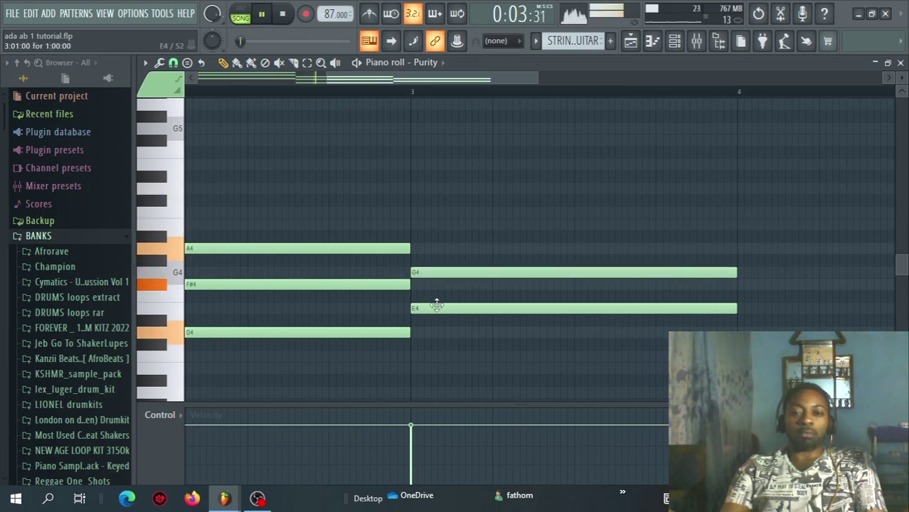
pyautogui.click(419, 225)
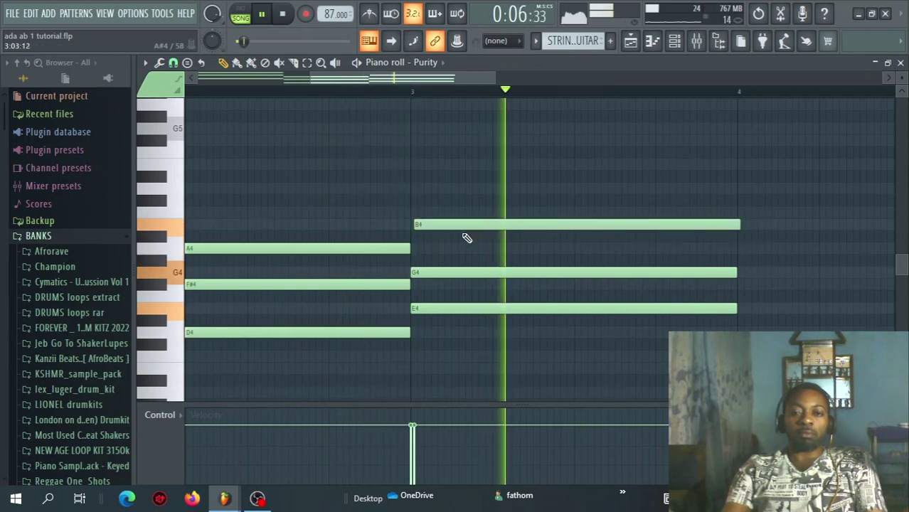
pyautogui.press('space')
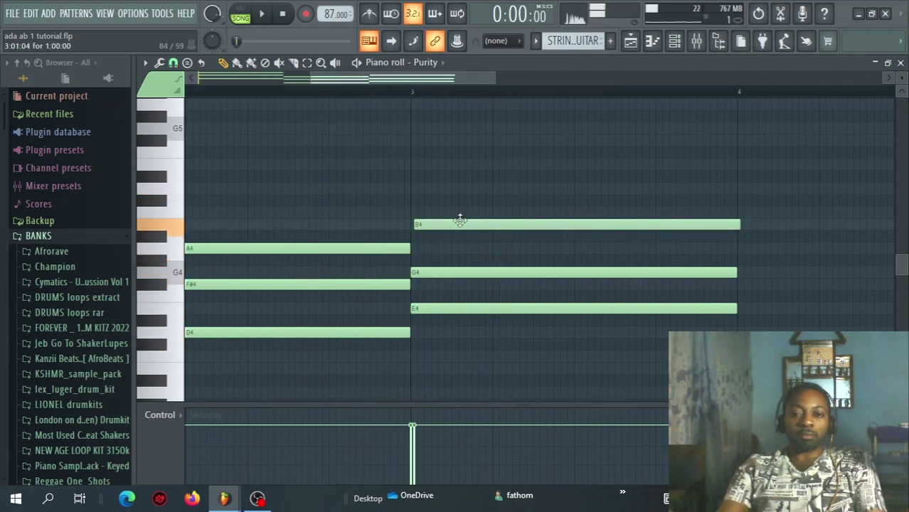
# Try lowering the bar-4 D4 note to C#4 and listen to the change.
pyautogui.hscroll(2, 526, 238)
pyautogui.press('space')
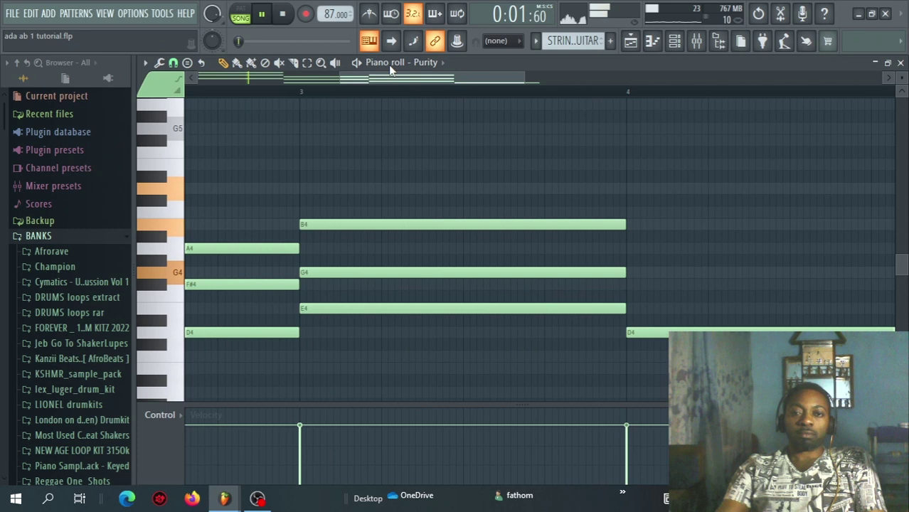
pyautogui.moveTo(394, 80); pyautogui.dragTo(473, 98)
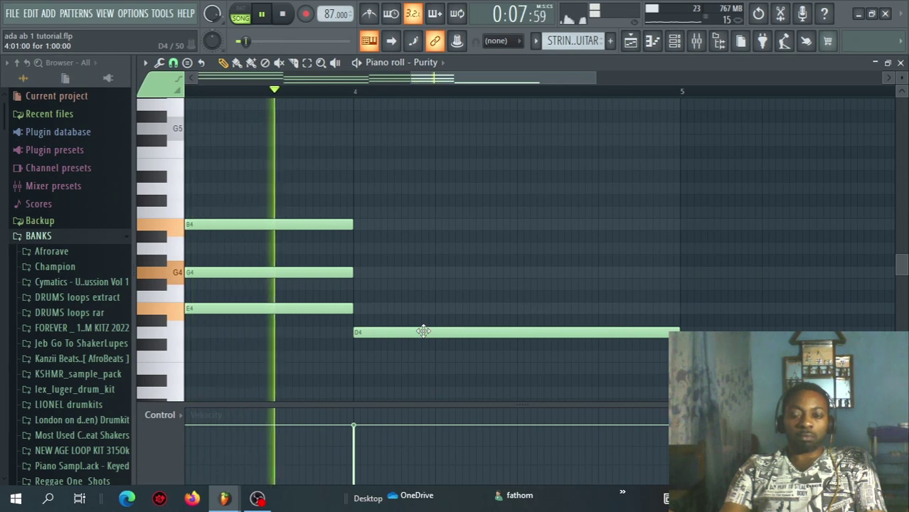
pyautogui.press('space')
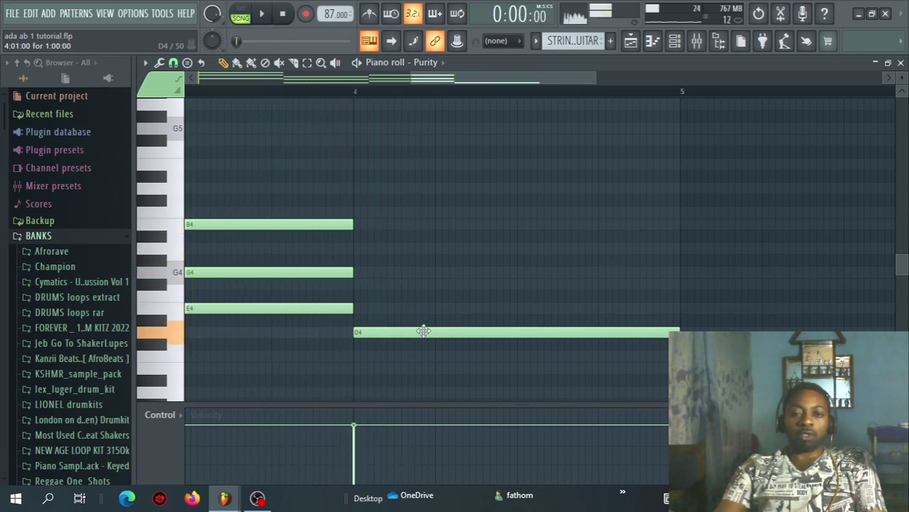
pyautogui.moveTo(423, 343); pyautogui.dragTo(423, 361)
pyautogui.press('space')
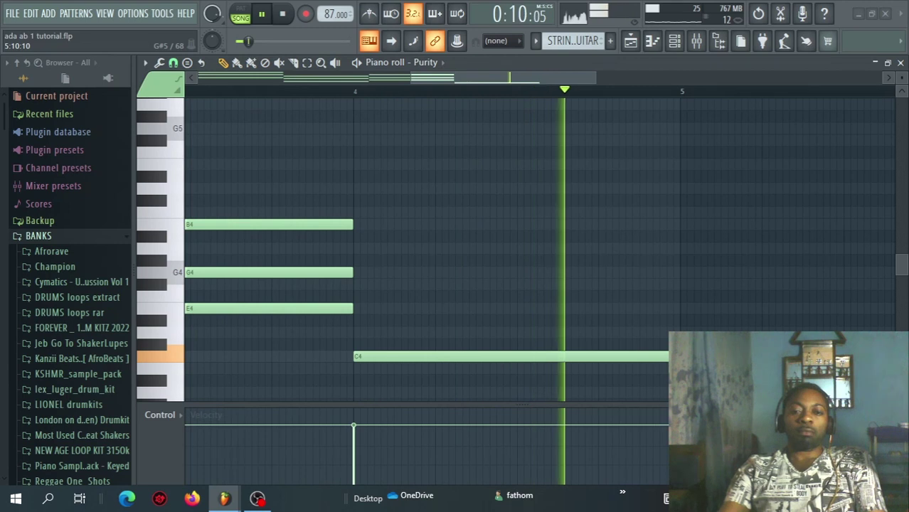
# Place a C4–E4–G4 chord aligned to bar 4 and play it back.
pyautogui.click(279, 81)
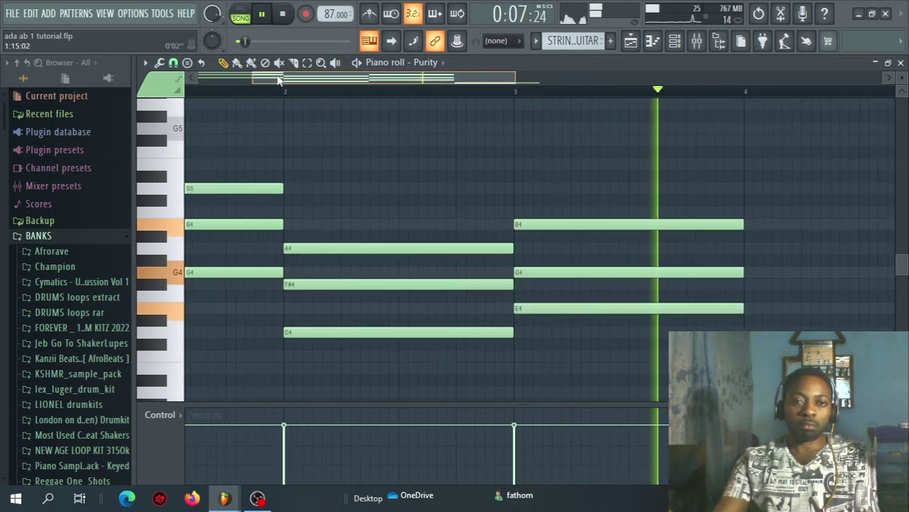
pyautogui.click(597, 354)
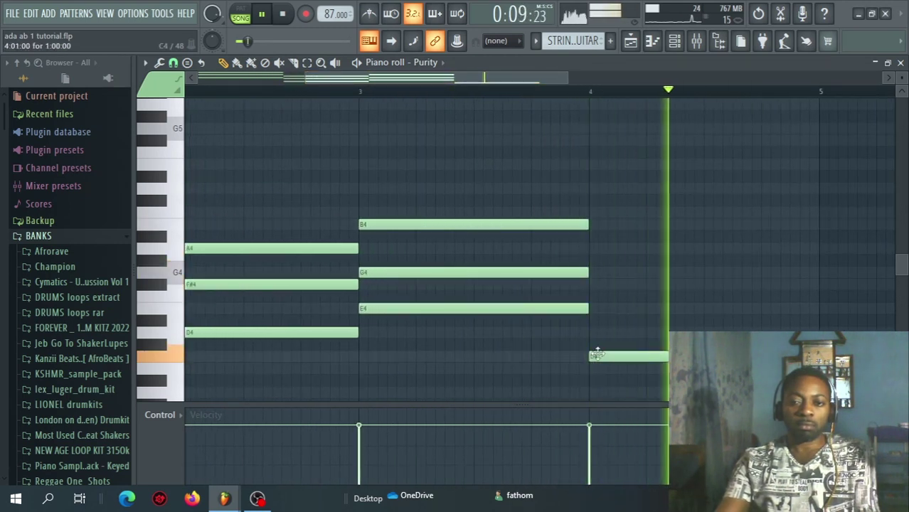
pyautogui.press('space')
pyautogui.click(592, 309)
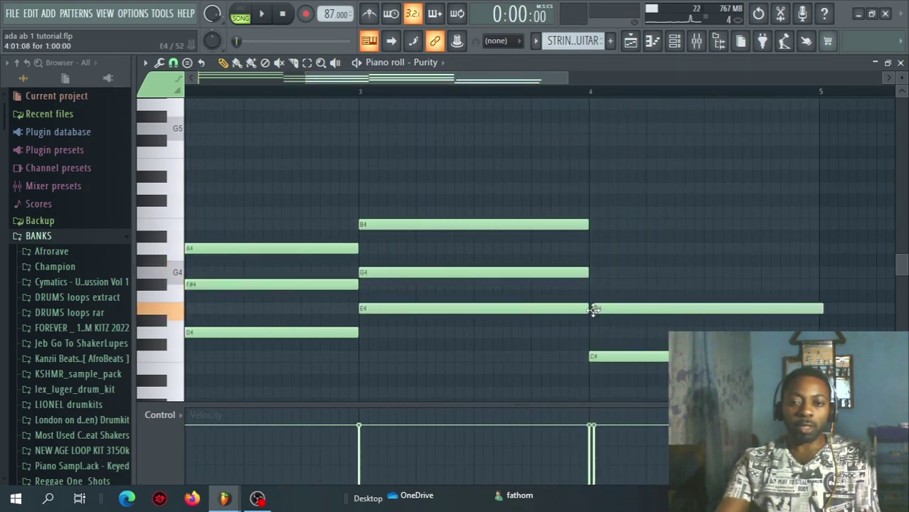
pyautogui.click(598, 311)
pyautogui.moveTo(597, 311); pyautogui.dragTo(592, 310)
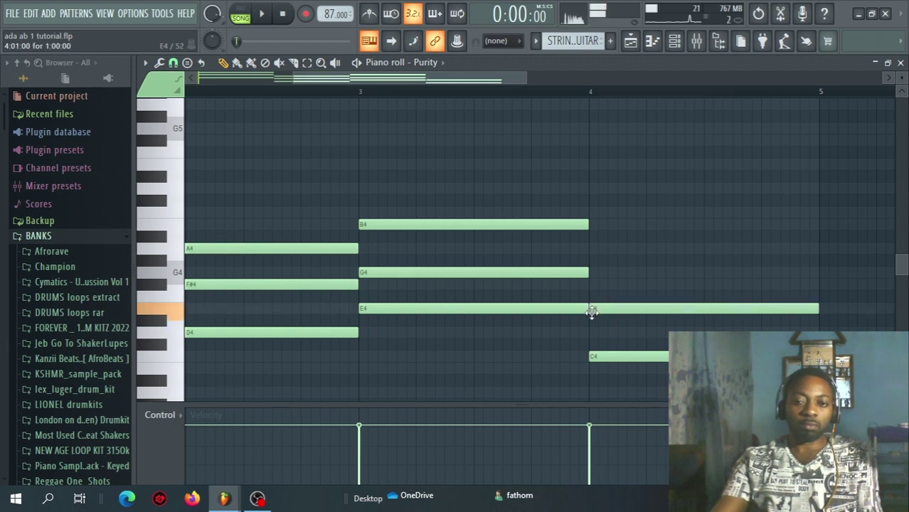
pyautogui.click(595, 272)
pyautogui.press('space')
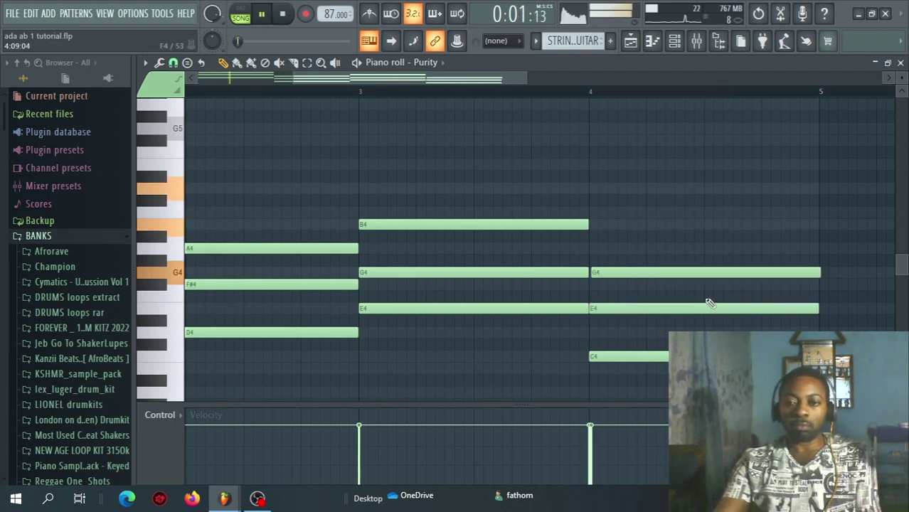
pyautogui.moveTo(638, 275); pyautogui.dragTo(637, 275)
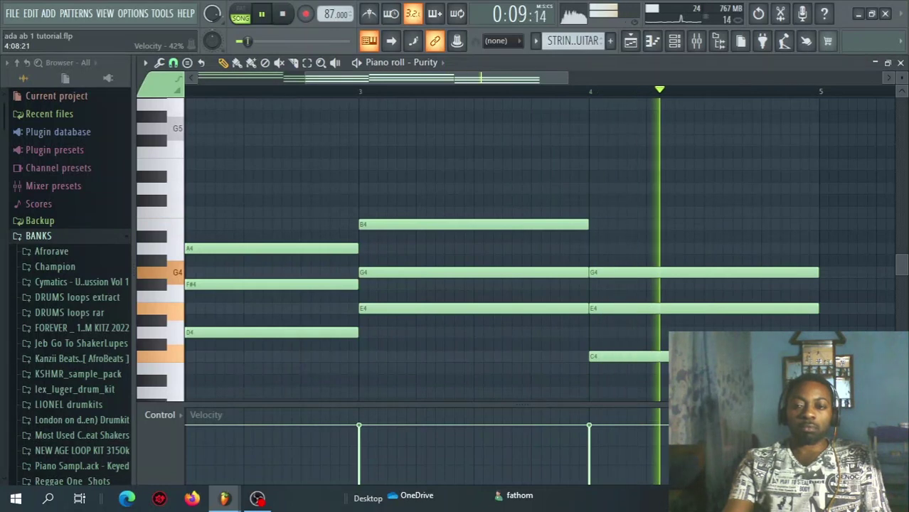
pyautogui.press('space')
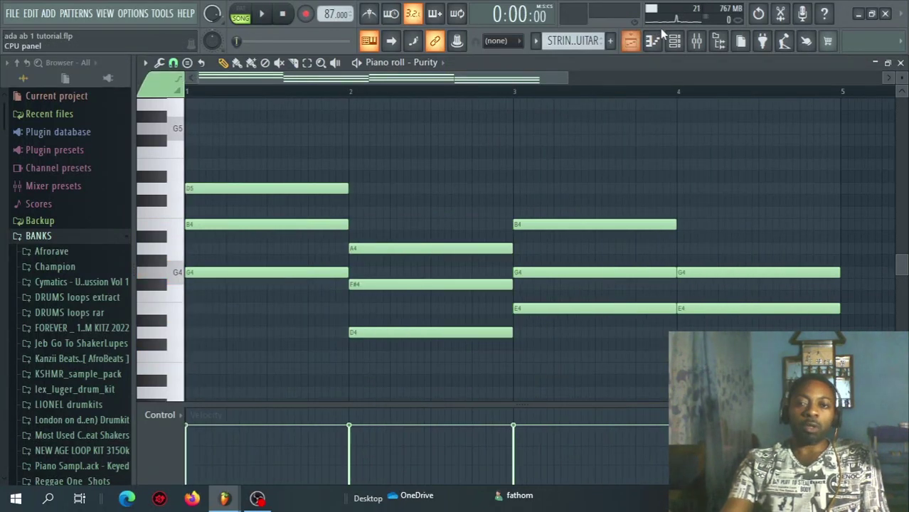
# Copy Purity's chord notes and paste them onto the Purity #2 channel.
pyautogui.click(674, 41)
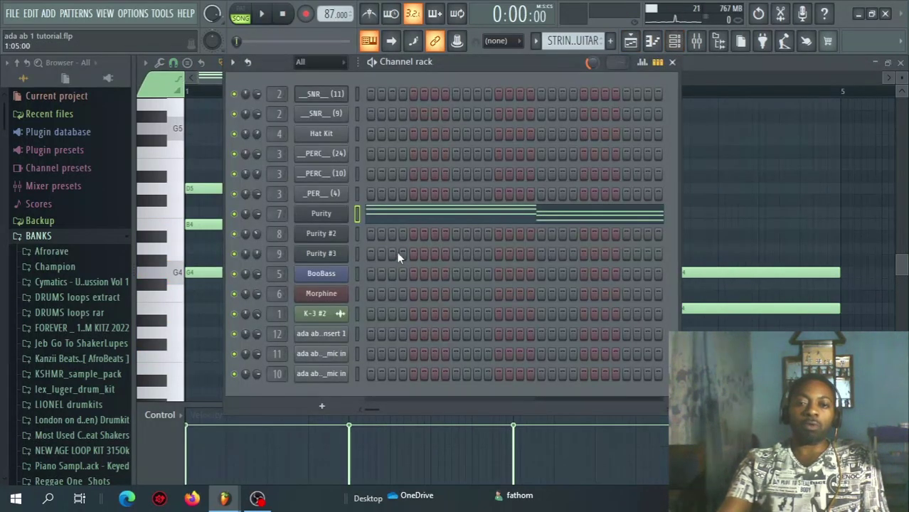
pyautogui.click(396, 218)
pyautogui.rightClick(318, 217)
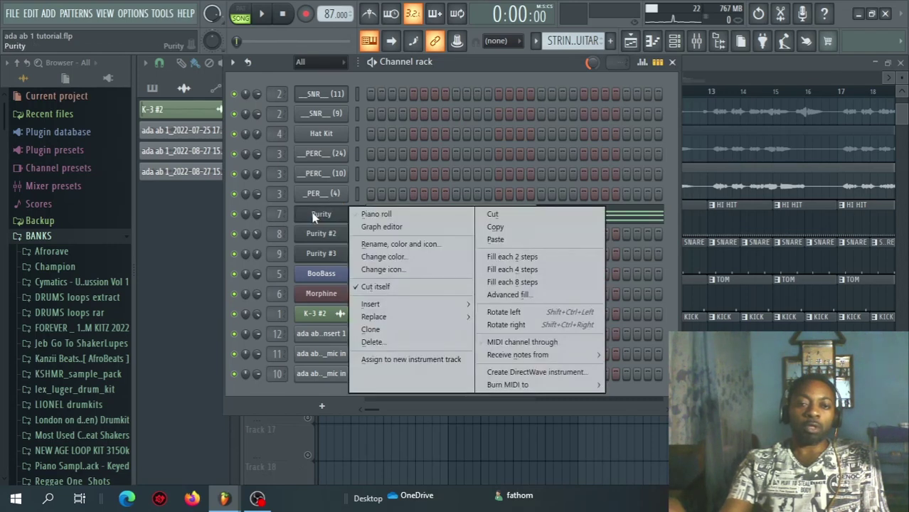
pyautogui.click(491, 238)
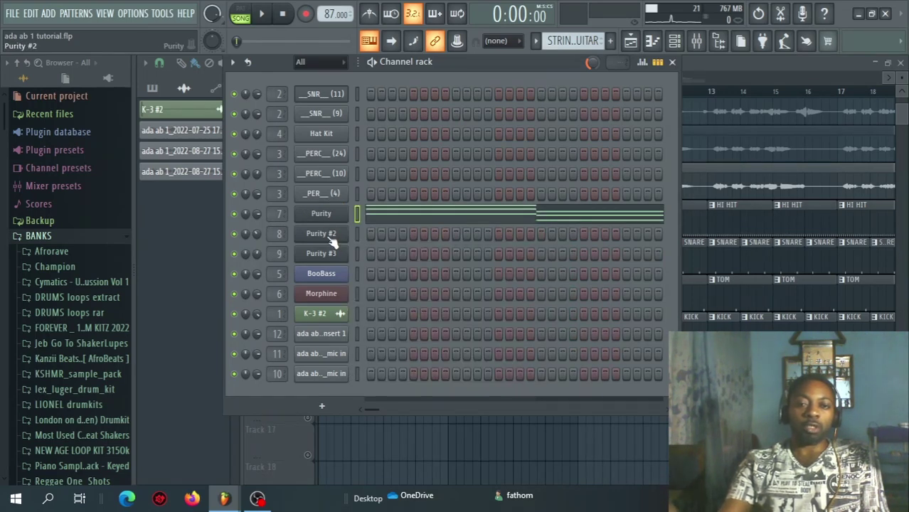
pyautogui.hotkey('ctrl', 'v')
# Mute Purity, play the song, then reopen Purity's piano roll.
pyautogui.press('space')
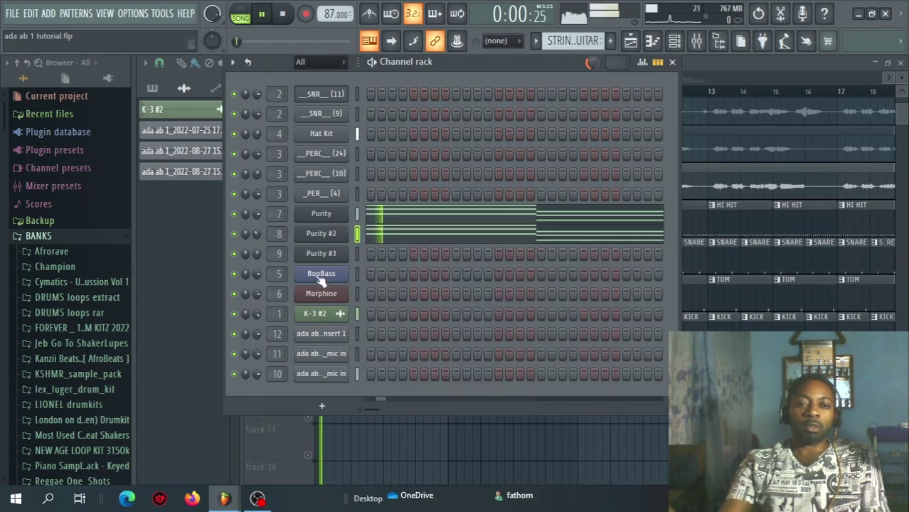
pyautogui.click(235, 214)
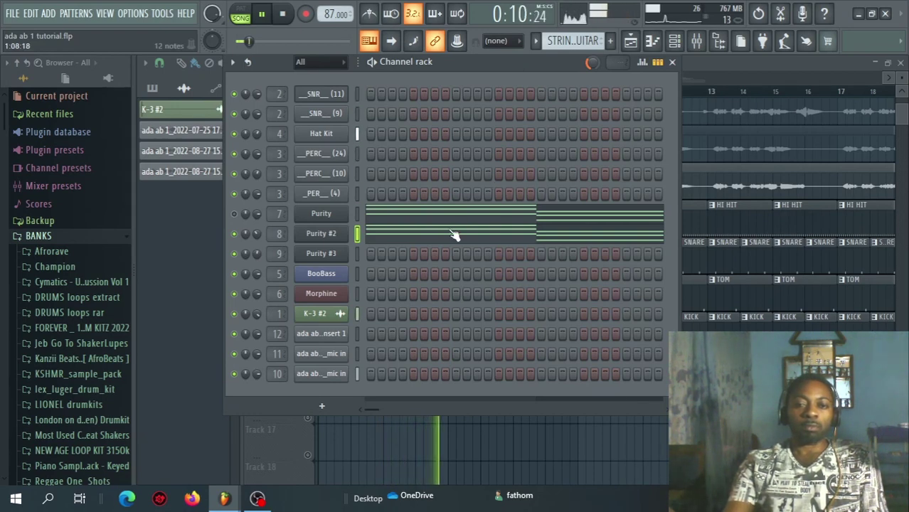
pyautogui.press('space')
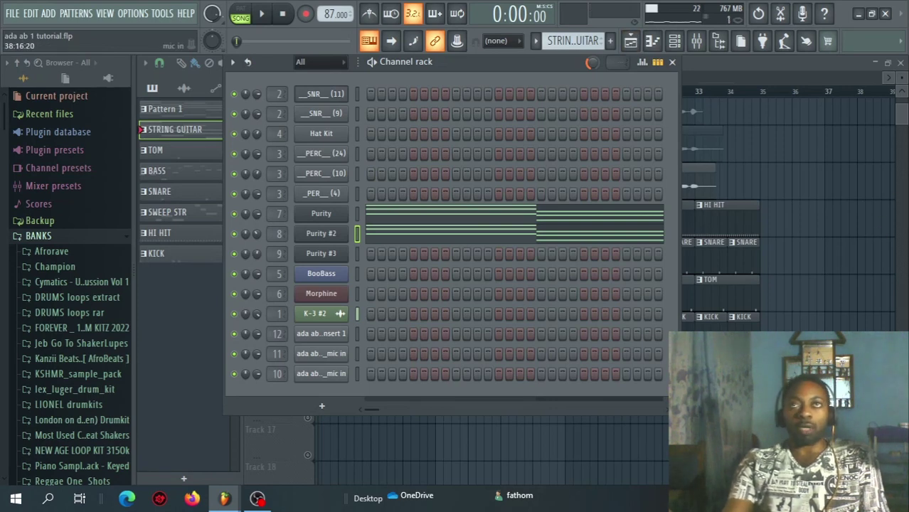
pyautogui.click(441, 210)
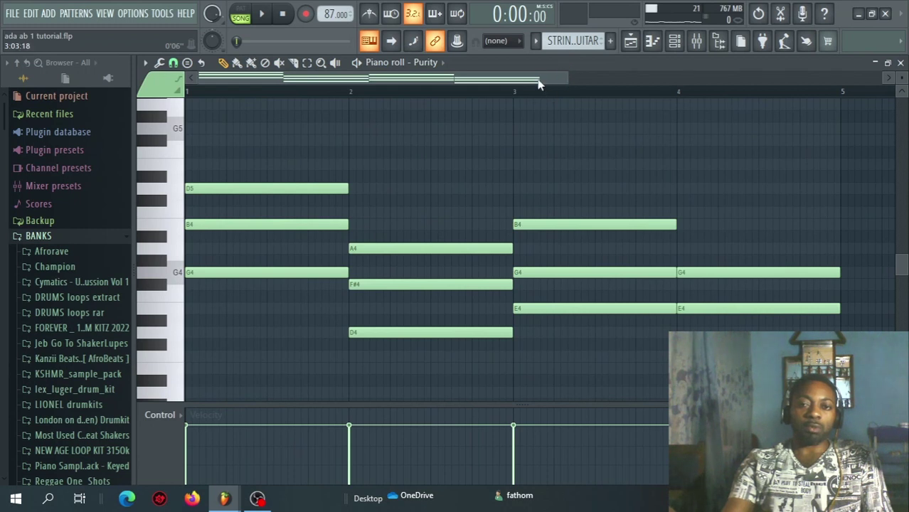
# Select all Purity notes and shorten them to quarter-bar length.
pyautogui.scroll(-1, 473, 86)
pyautogui.moveTo(175, 160); pyautogui.dragTo(169, 366)
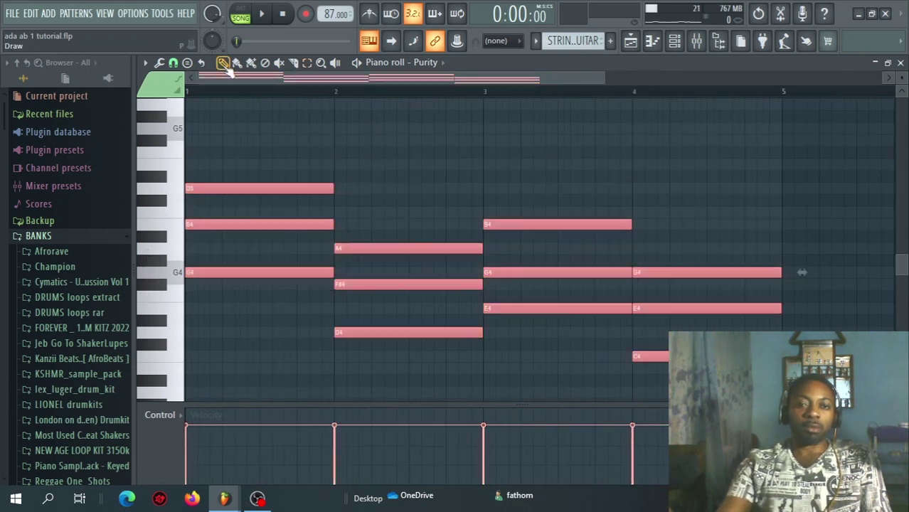
pyautogui.moveTo(332, 192); pyautogui.dragTo(222, 191)
pyautogui.click(397, 129)
pyautogui.scroll(1, 397, 130)
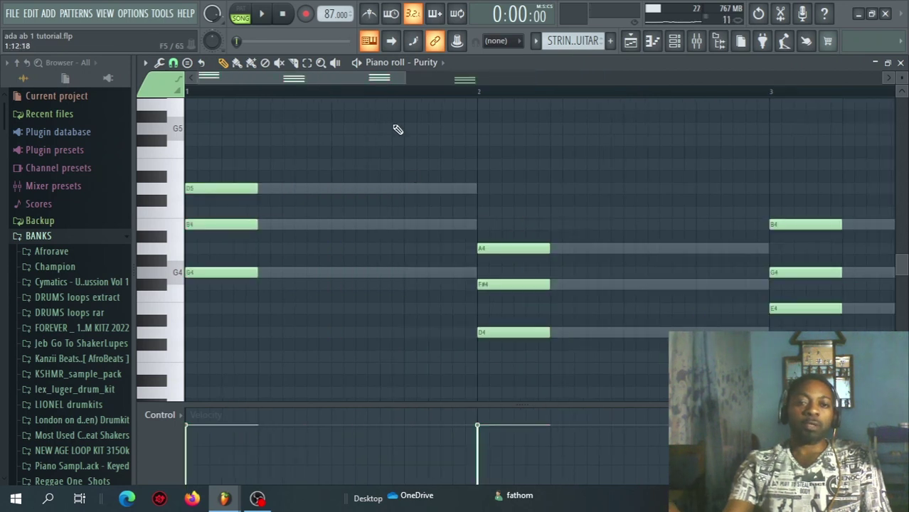
# Draw a second short D5–B4–G4 stab after the first, then close the piano roll.
pyautogui.click(260, 191)
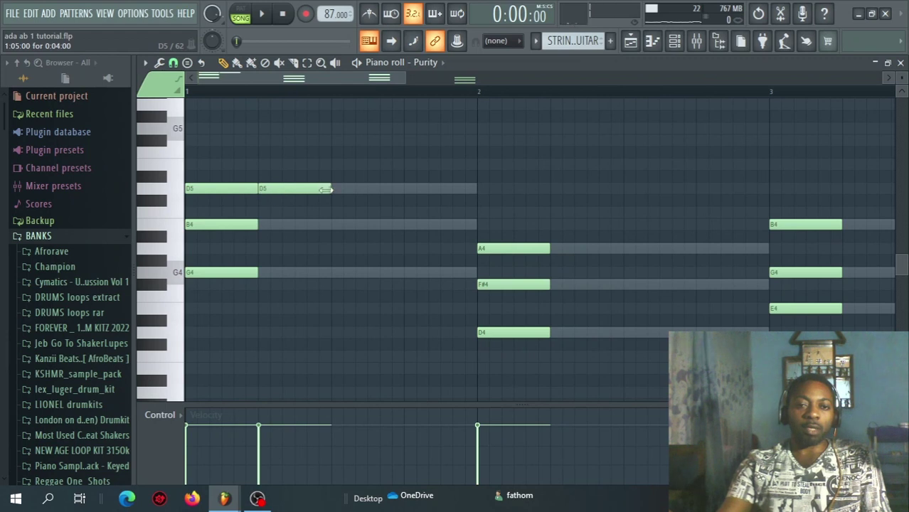
pyautogui.moveTo(328, 191); pyautogui.dragTo(270, 191)
pyautogui.scroll(2, 271, 192)
pyautogui.click(352, 224)
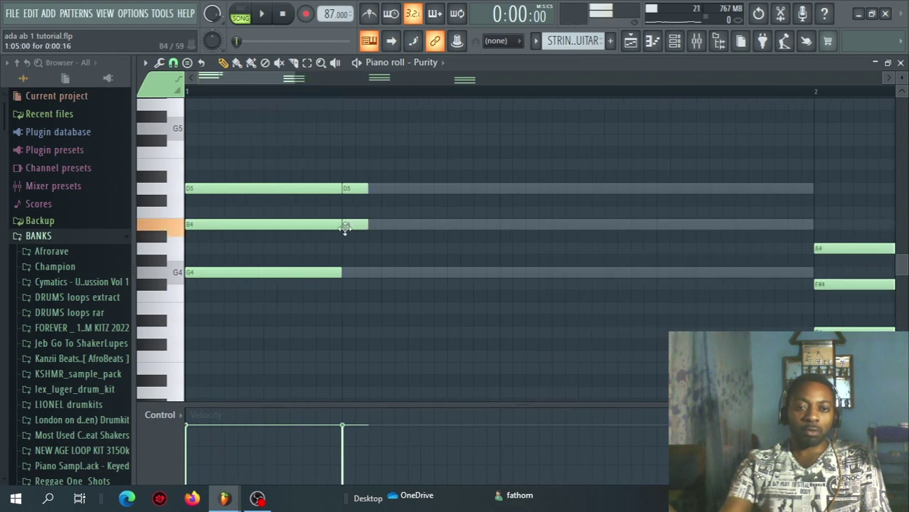
pyautogui.click(352, 273)
pyautogui.moveTo(367, 225); pyautogui.dragTo(359, 227)
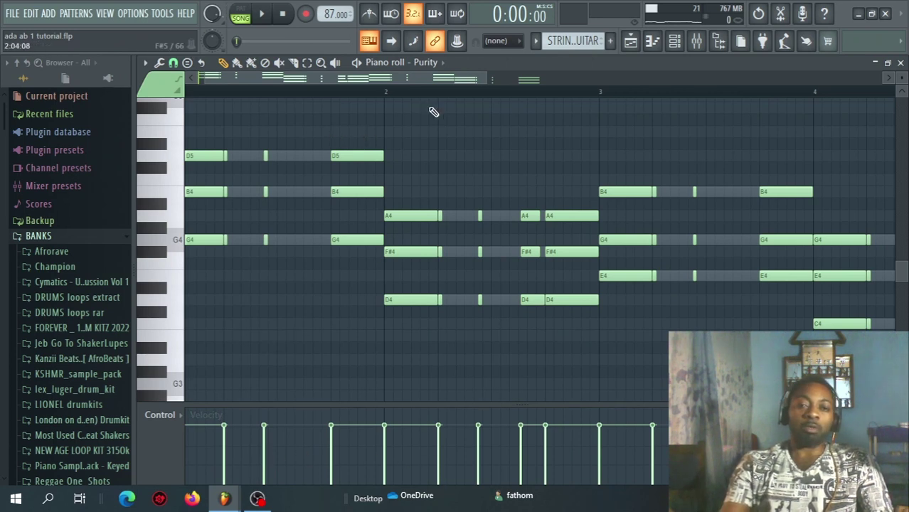
pyautogui.moveTo(486, 75); pyautogui.dragTo(573, 81)
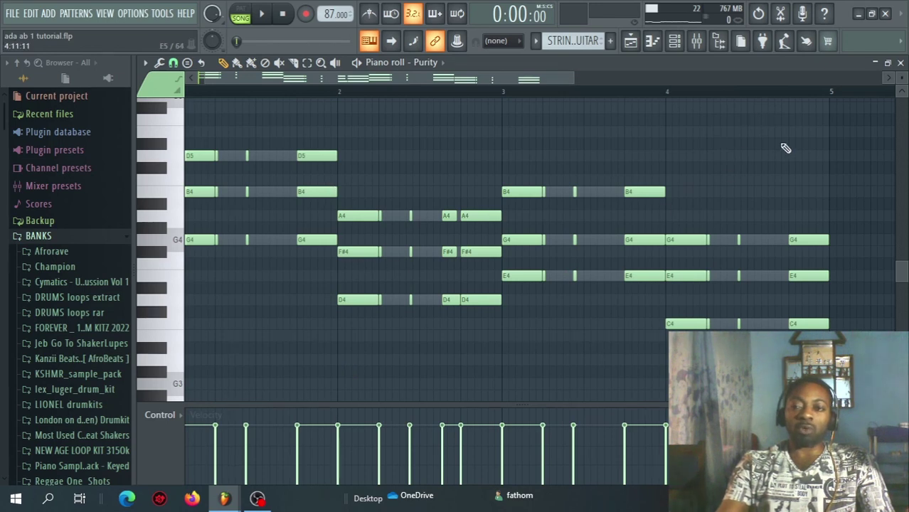
pyautogui.click(900, 64)
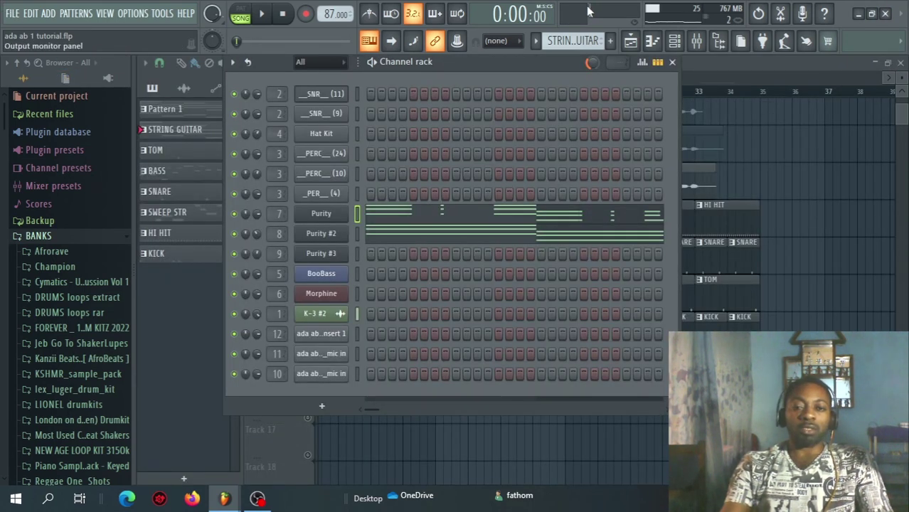
# Play the song to hear the new rhythmic string chords.
pyautogui.press('space')
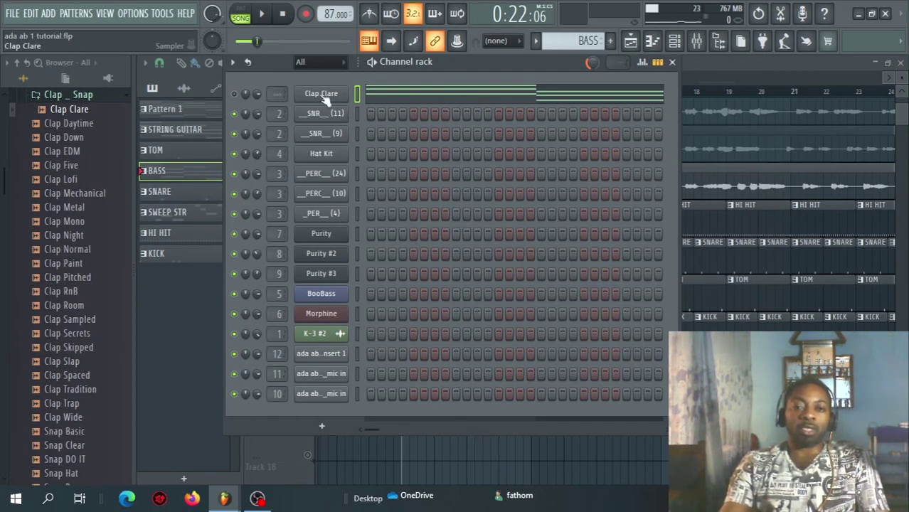
# Open the BooBass piano roll and place the first G4 bass note at bar 1.
pyautogui.rightClick(340, 297)
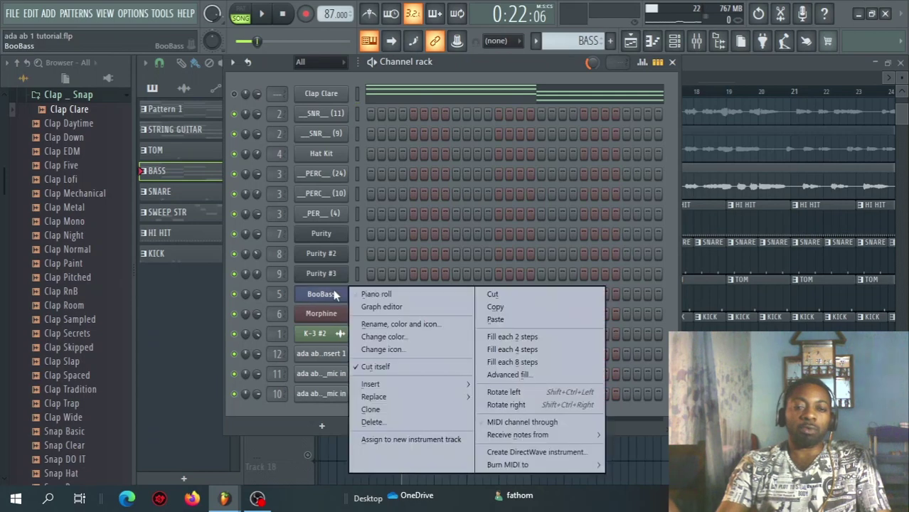
pyautogui.click(319, 292)
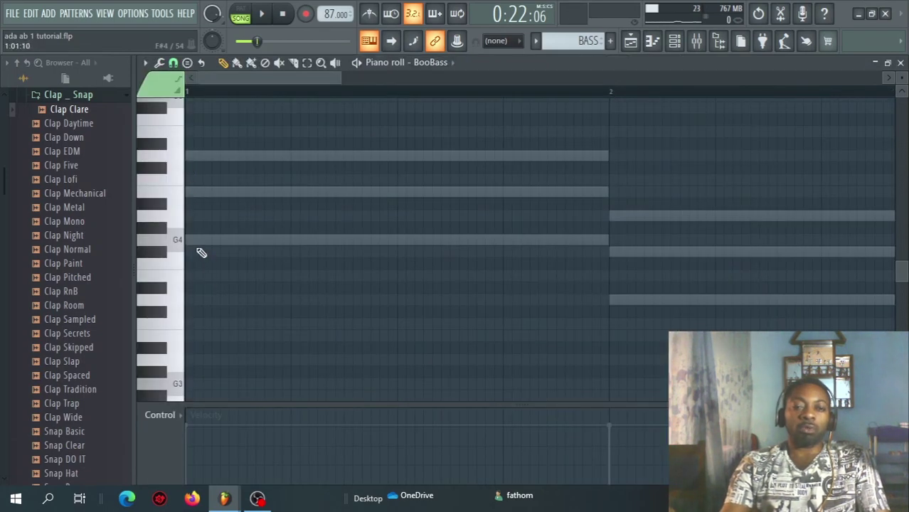
pyautogui.click(199, 241)
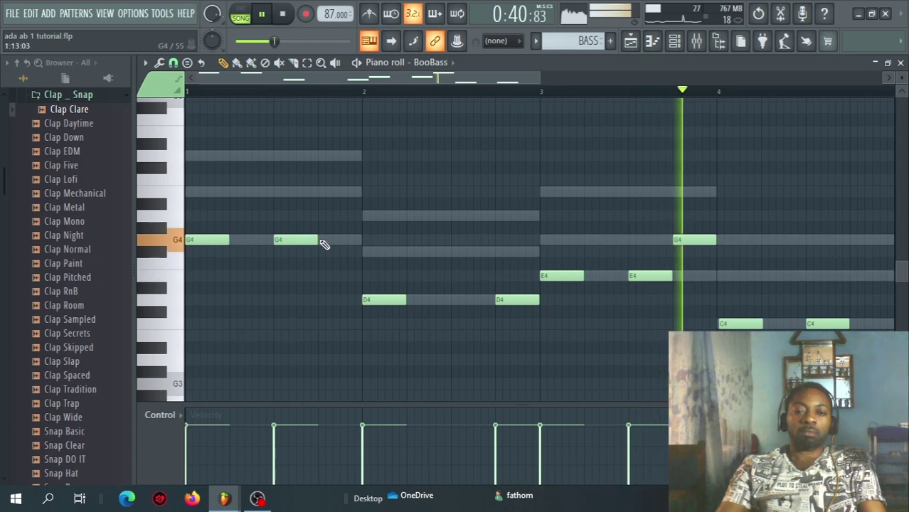
pyautogui.scroll(-3, 713, 111)
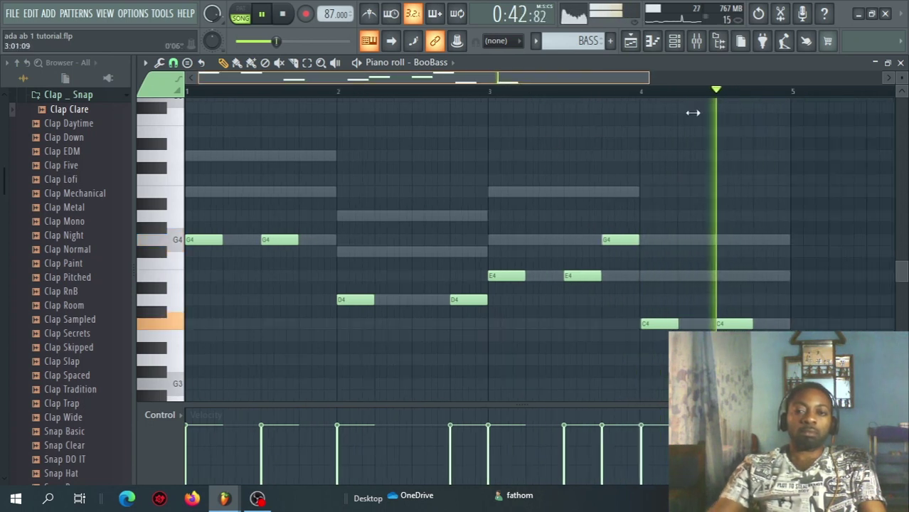
# Add three short D5 stab notes between the first two G4 bass notes.
pyautogui.scroll(3, 689, 290)
pyautogui.press('space')
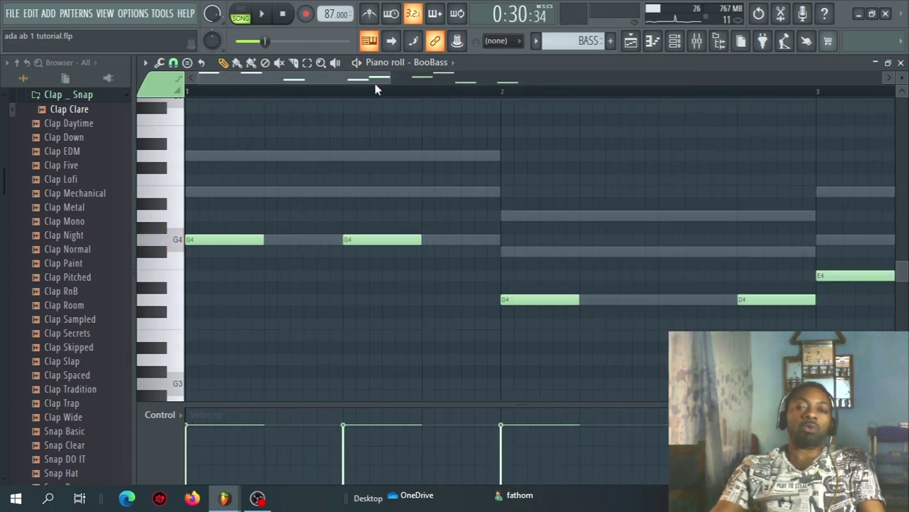
pyautogui.moveTo(388, 84); pyautogui.dragTo(365, 81)
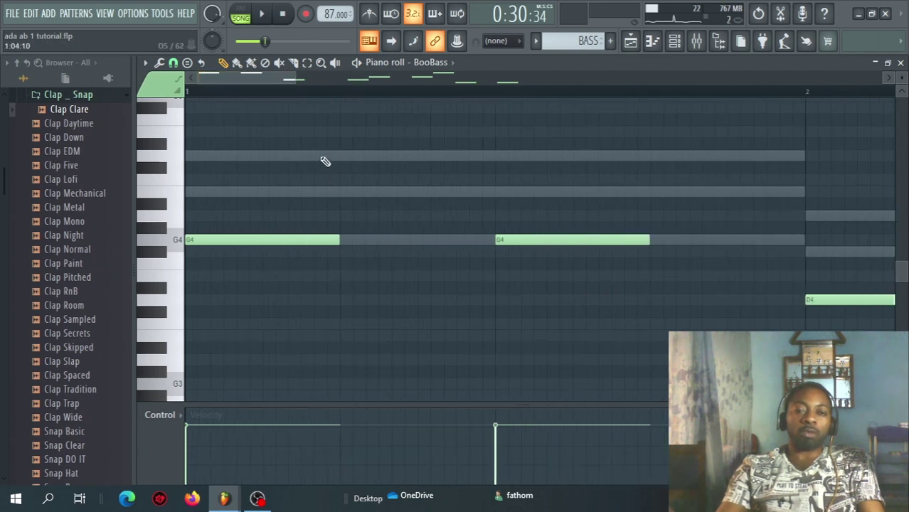
pyautogui.click(342, 156)
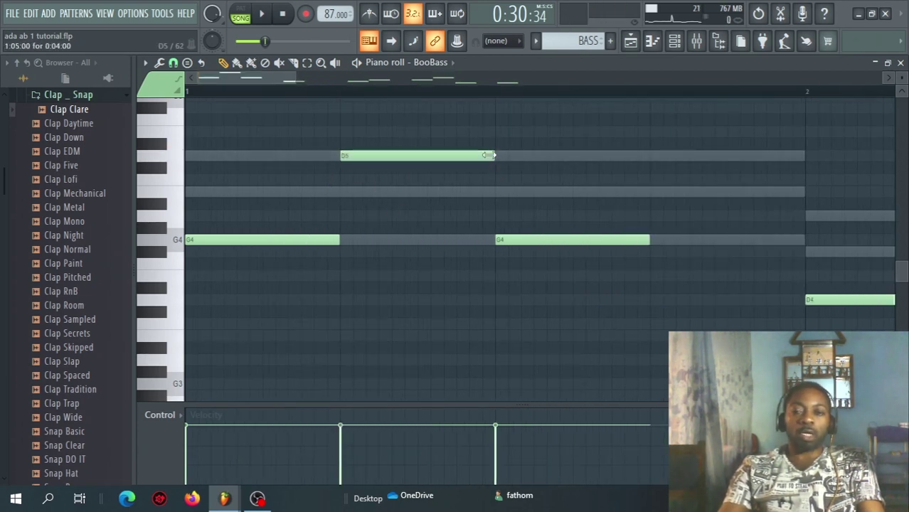
pyautogui.moveTo(473, 156); pyautogui.dragTo(400, 157)
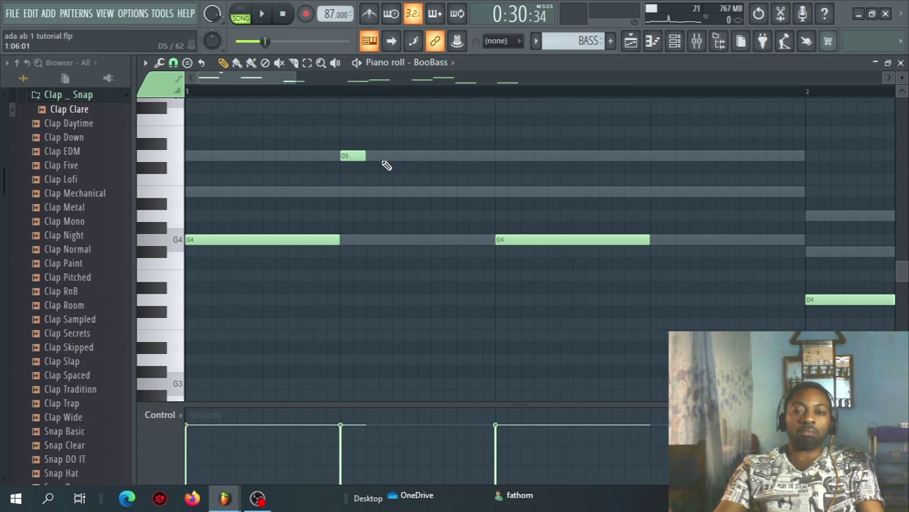
pyautogui.click(384, 156)
pyautogui.click(423, 156)
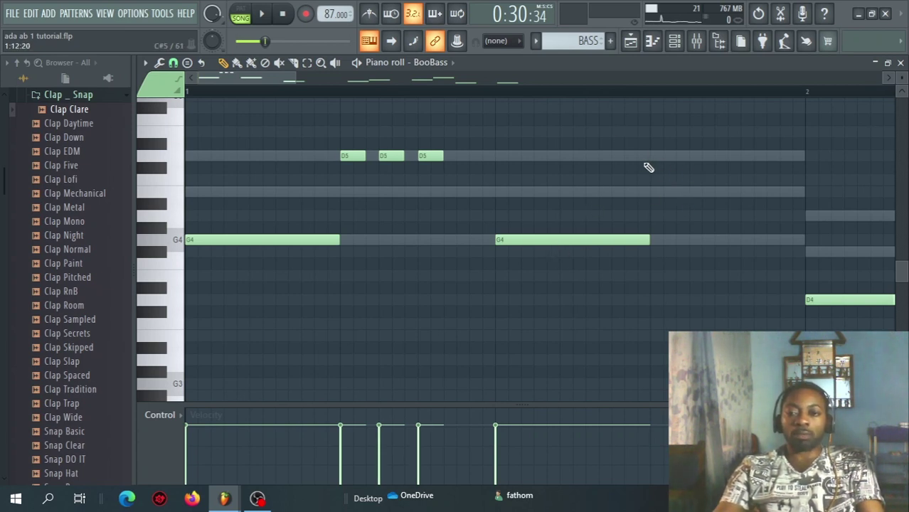
# Play the bass pattern, add another short stab note, and replay it.
pyautogui.press('pagedown')
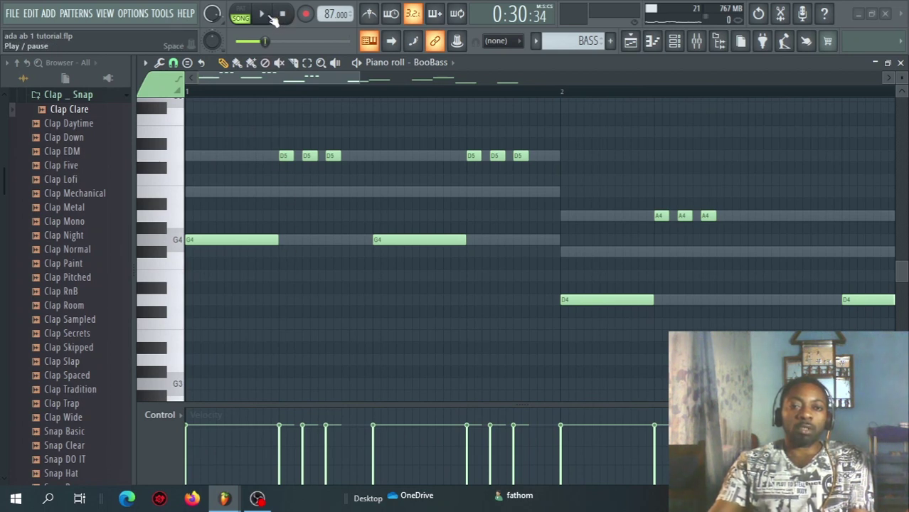
pyautogui.click(263, 15)
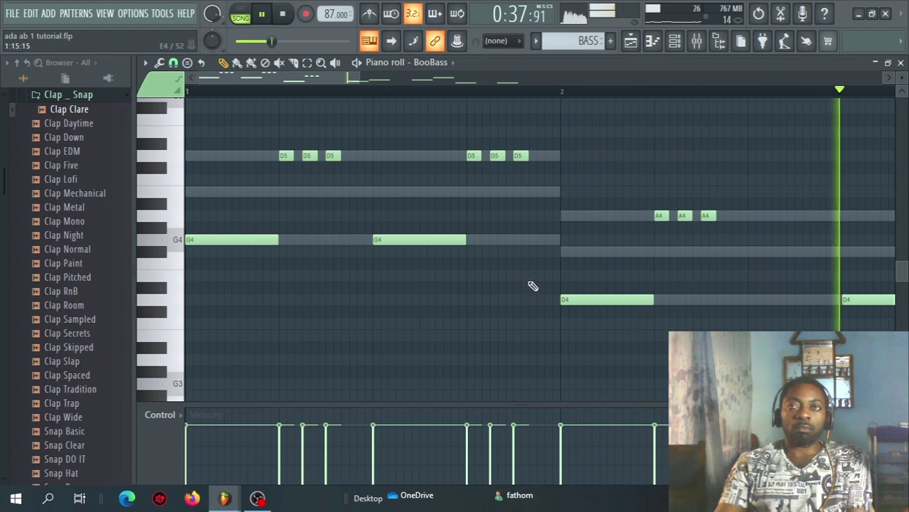
pyautogui.moveTo(332, 84); pyautogui.dragTo(367, 77)
pyautogui.press('space')
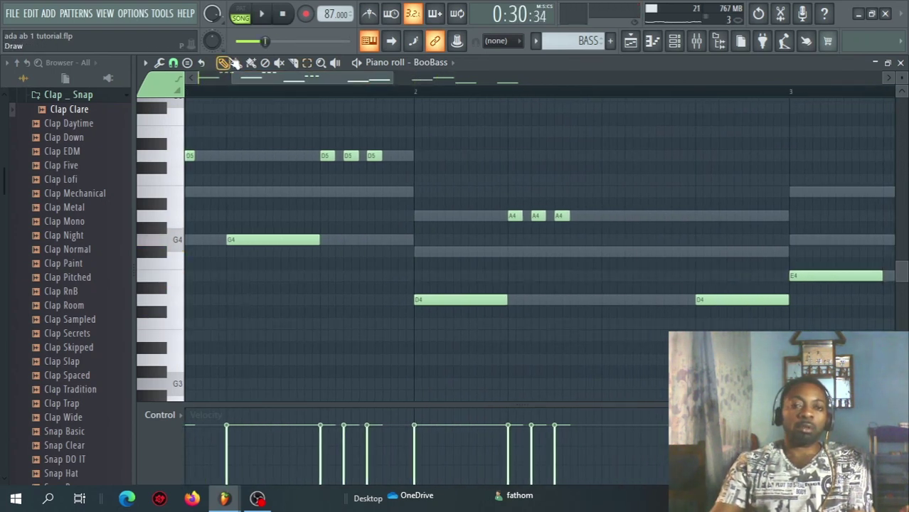
pyautogui.click(604, 251)
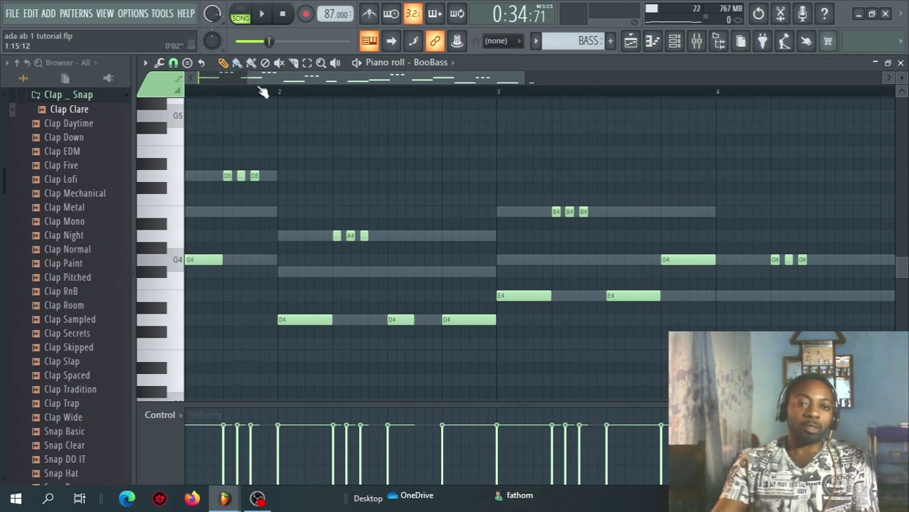
pyautogui.moveTo(246, 77); pyautogui.dragTo(195, 77)
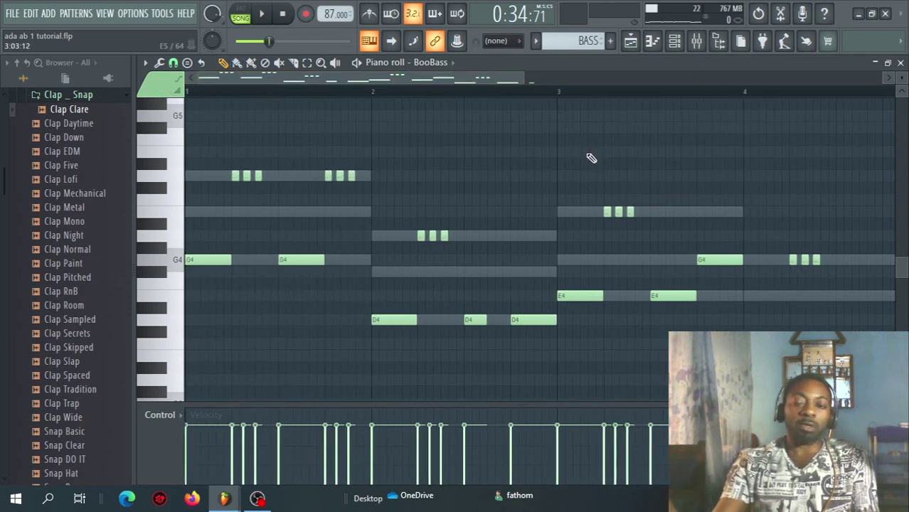
pyautogui.press('space')
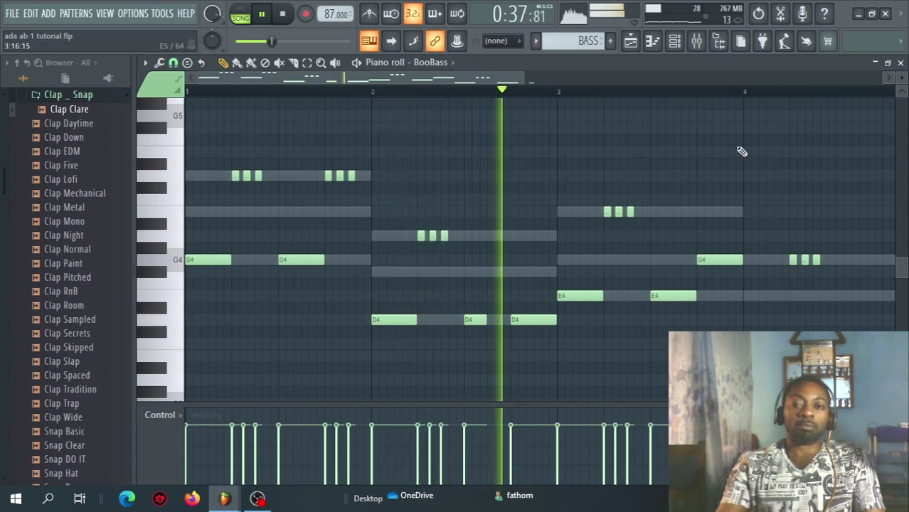
# Return to the arrangement Playlist and stop playback at the start.
pyautogui.click(630, 41)
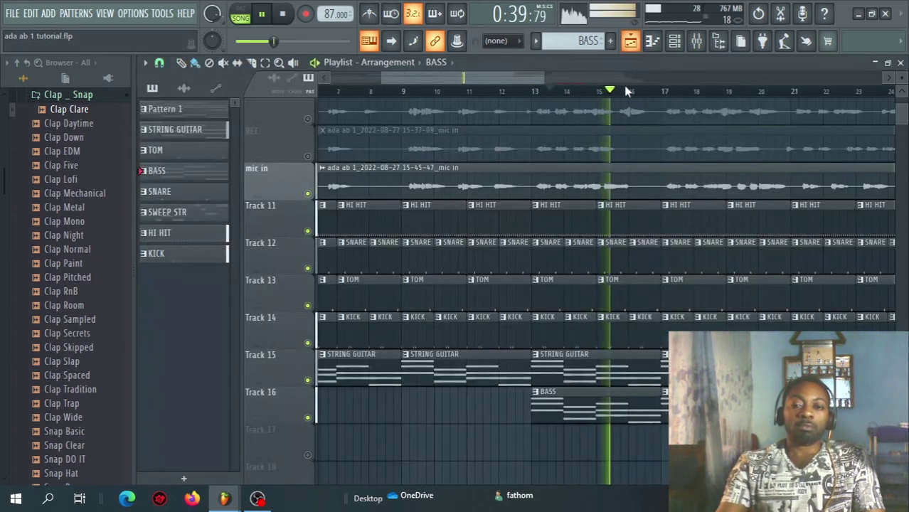
pyautogui.moveTo(462, 76); pyautogui.dragTo(501, 77)
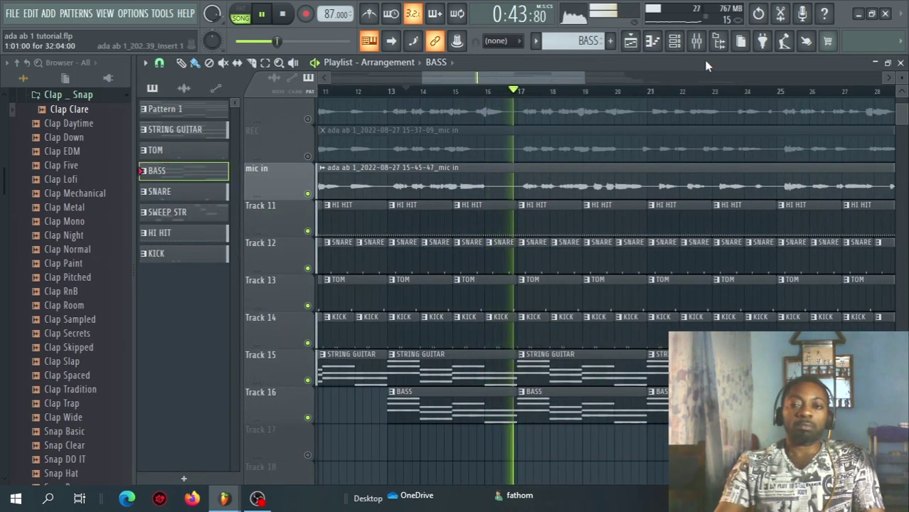
pyautogui.click(675, 42)
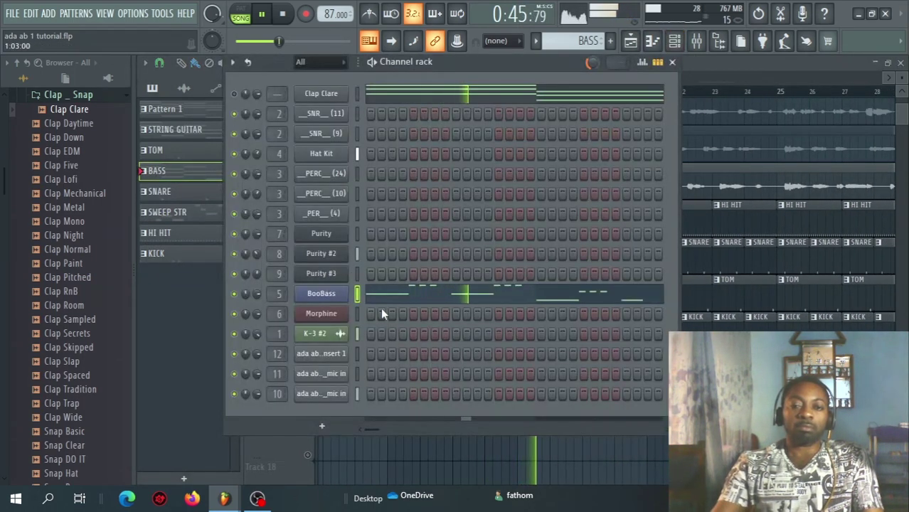
pyautogui.click(337, 333)
pyautogui.press('space')
# Delete the first two KICK clips on Track 14, then trim and delete the next one.
pyautogui.rightClick(337, 333)
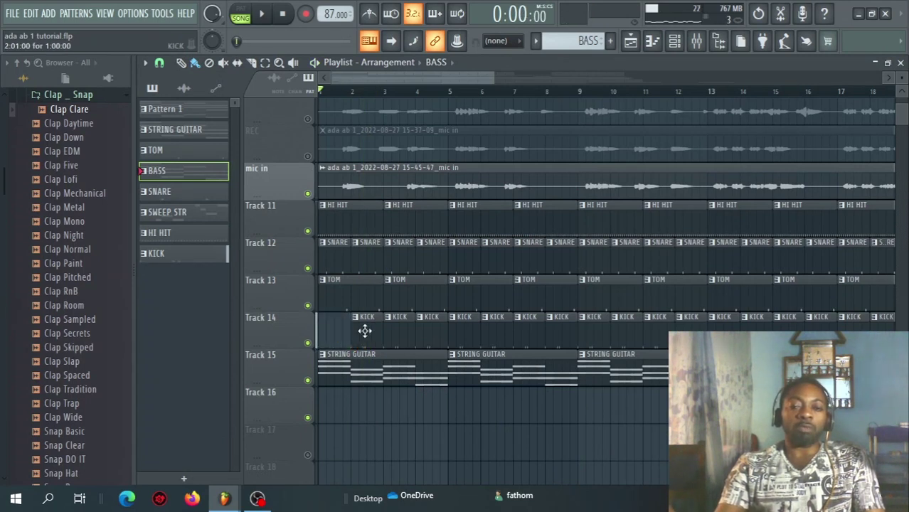
pyautogui.rightClick(365, 331)
pyautogui.press('space')
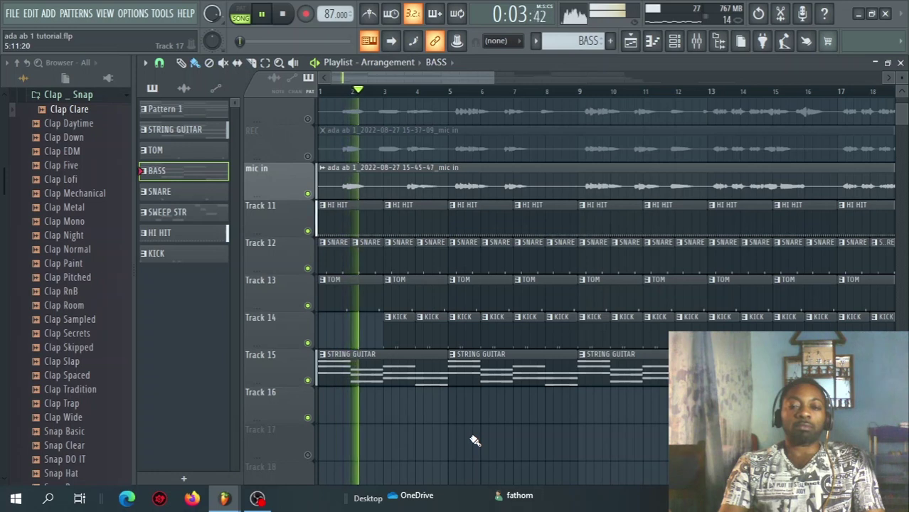
pyautogui.moveTo(382, 326); pyautogui.dragTo(419, 328)
pyautogui.rightClick(424, 329)
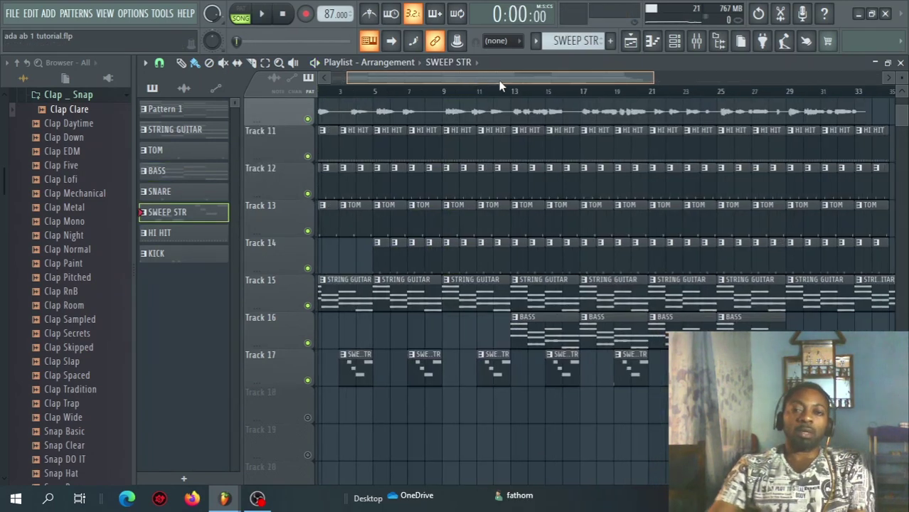
# Delete the stray STRING GUITAR clip at bar 41.
pyautogui.moveTo(498, 80); pyautogui.dragTo(597, 84)
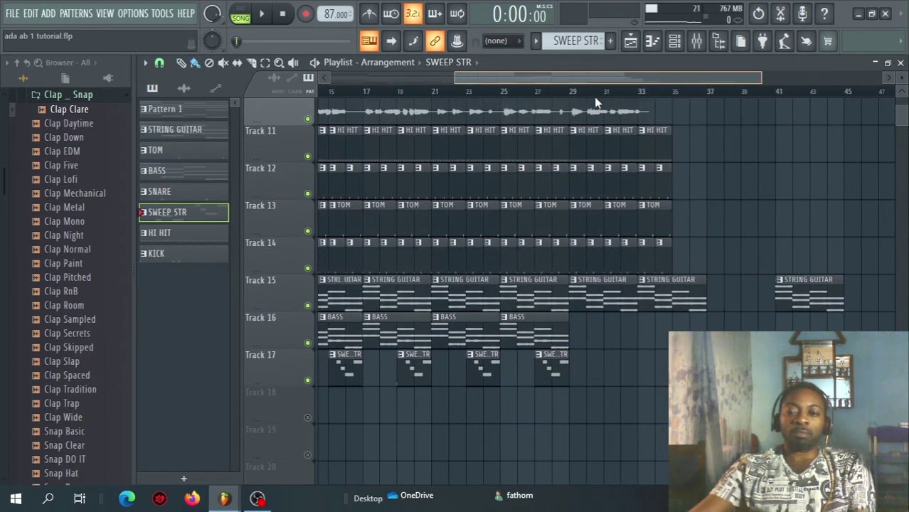
pyautogui.rightClick(804, 299)
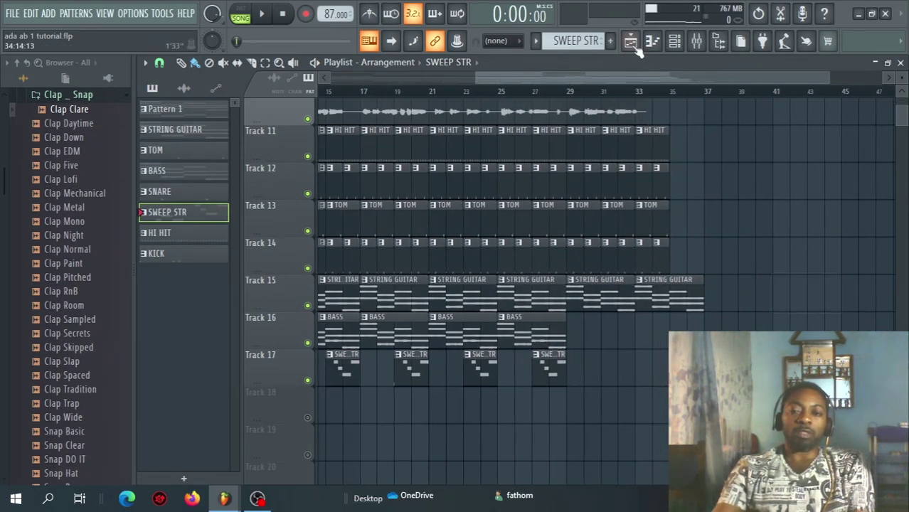
pyautogui.moveTo(637, 82); pyautogui.dragTo(507, 92)
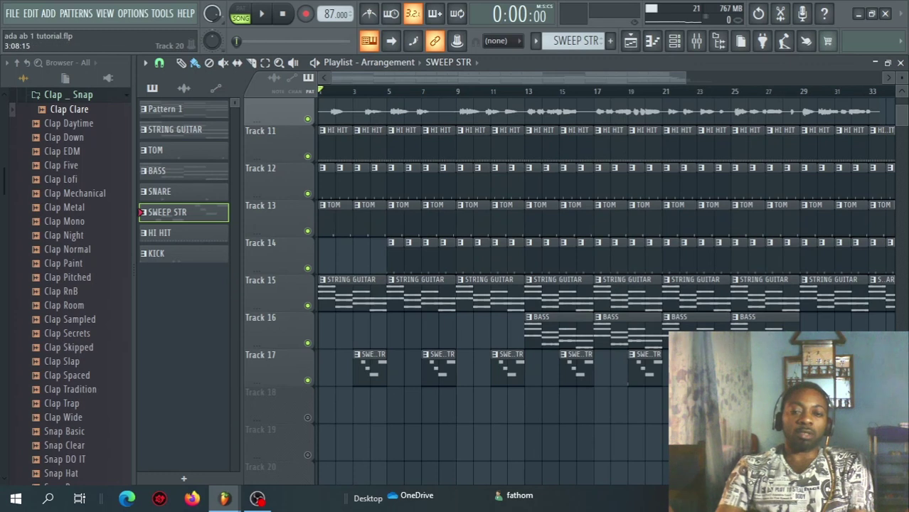
# Play the whole arrangement from the beginning, then stop it.
pyautogui.press('space')
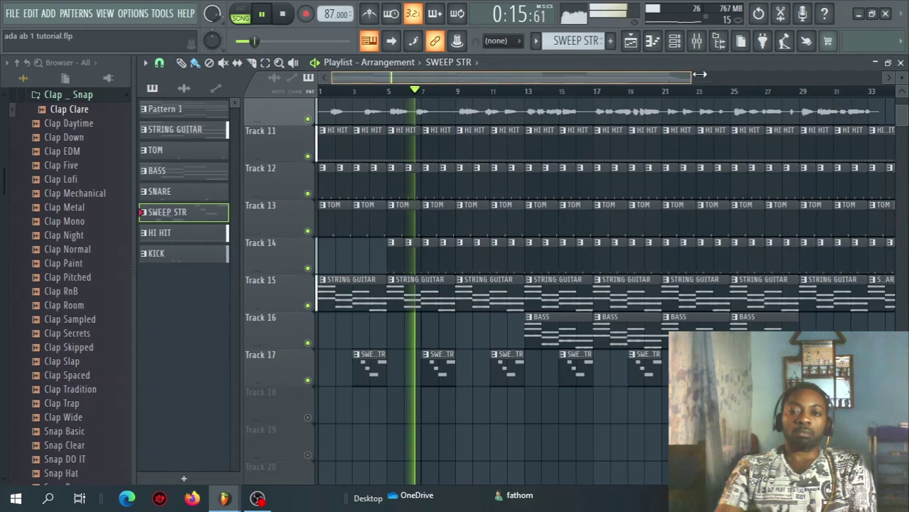
pyautogui.moveTo(685, 77); pyautogui.dragTo(768, 79)
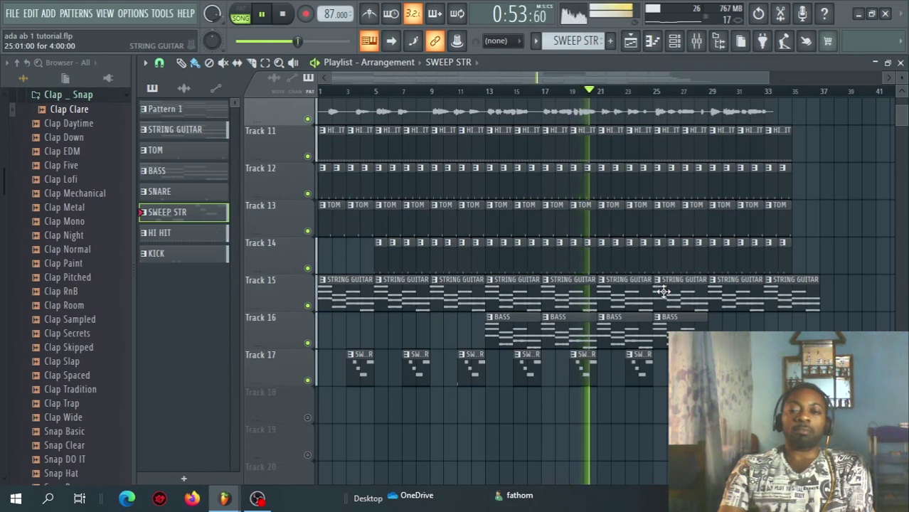
pyautogui.press('space')
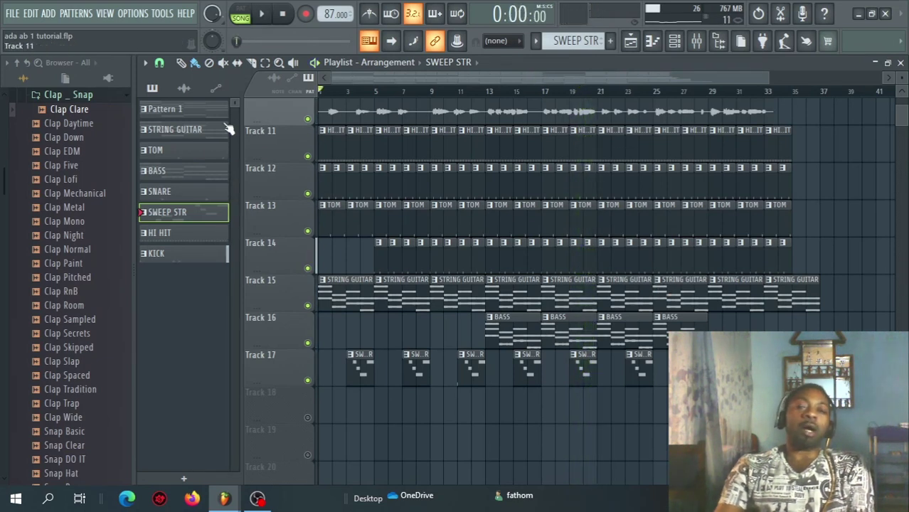
# Save the project as ada ab 1 tutorial.flp from the File menu.
pyautogui.click(19, 16)
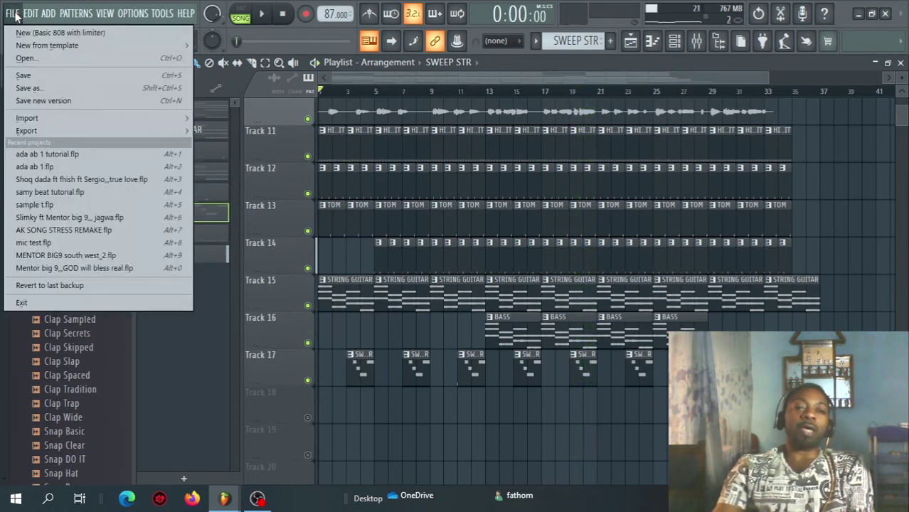
pyautogui.click(73, 76)
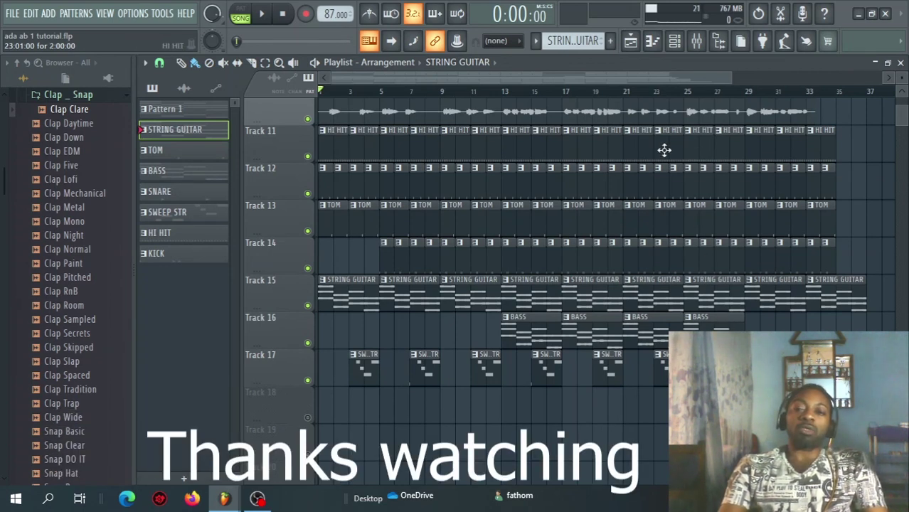
pyautogui.scroll(-1, 831, 278)
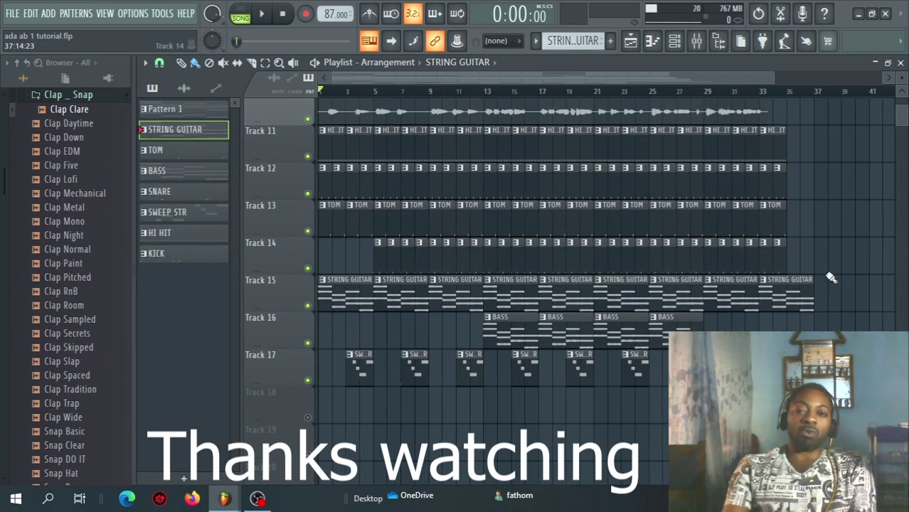